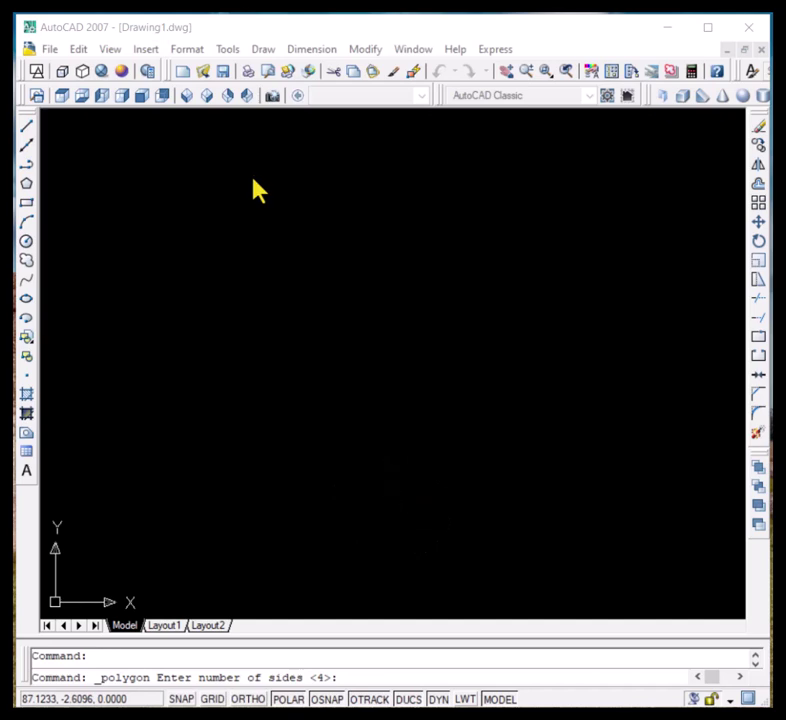
Draw a four-sided polygon inscribed in a circle of radius 8 near the middle of the drawing, with its sides horizontal and vertical
click(264, 52)
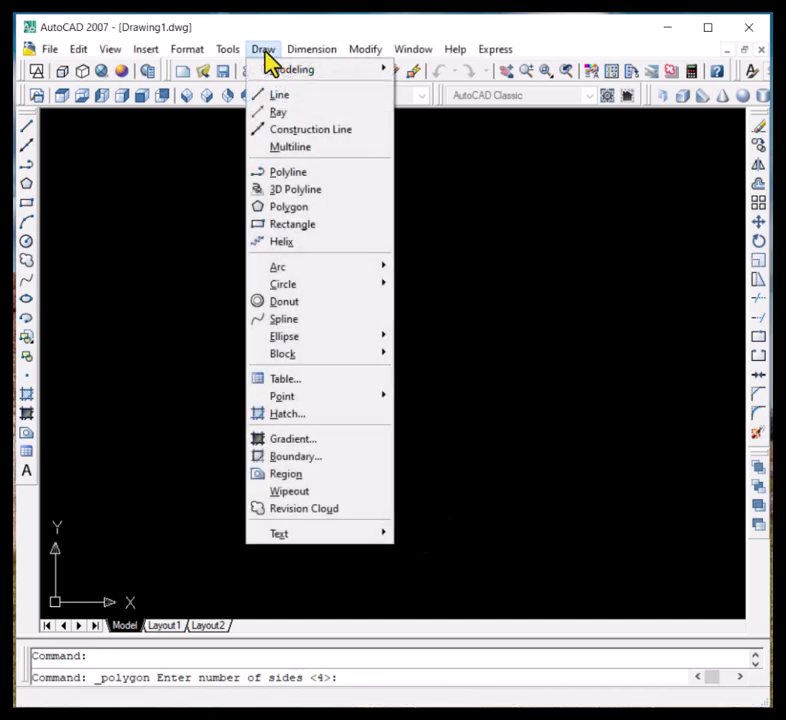
click(311, 206)
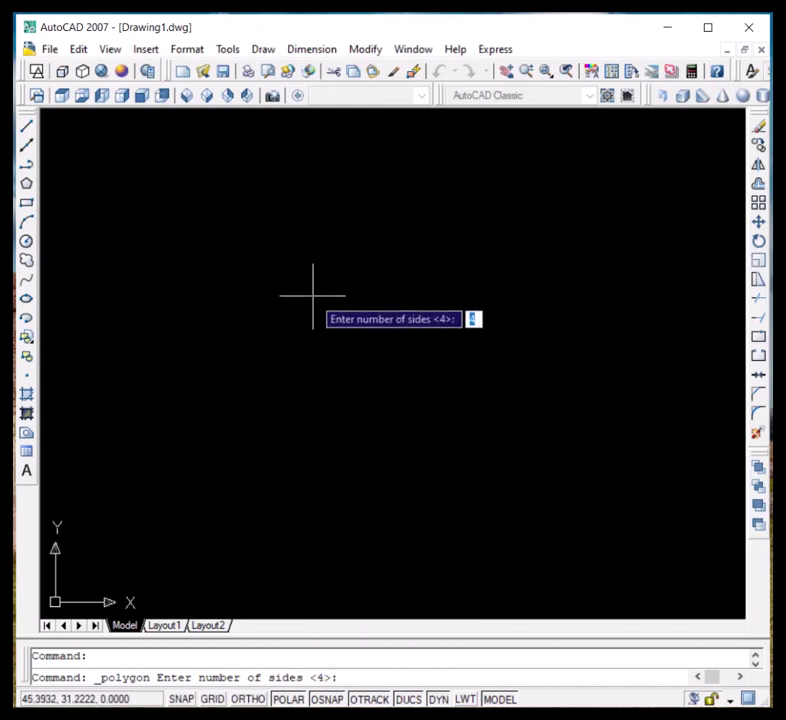
key(Return)
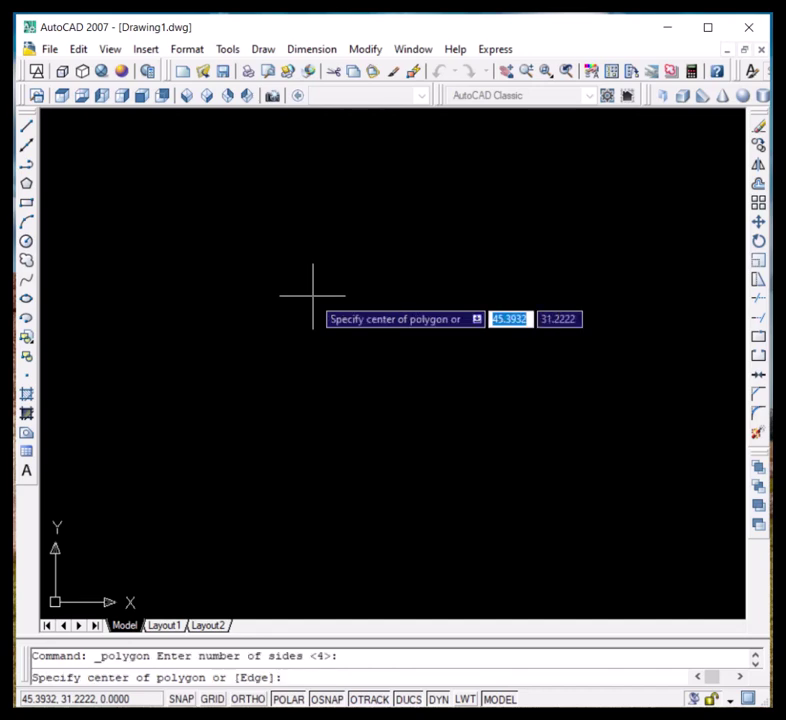
click(369, 304)
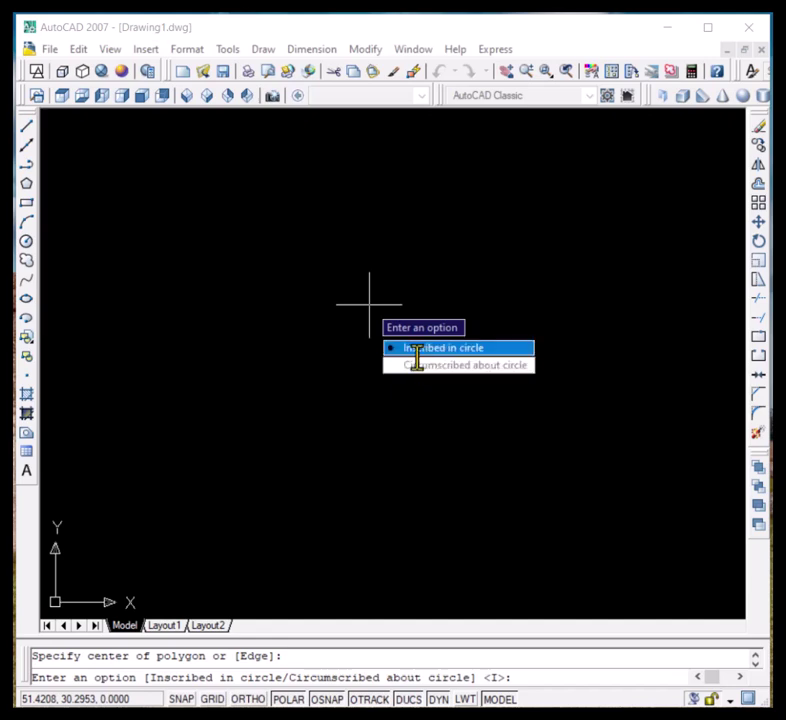
click(477, 347)
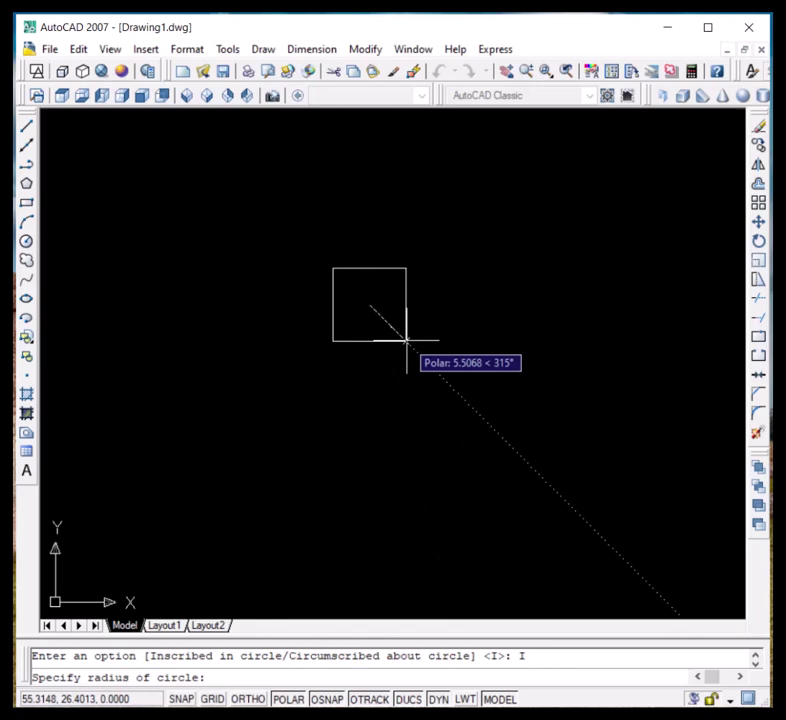
click(197, 604)
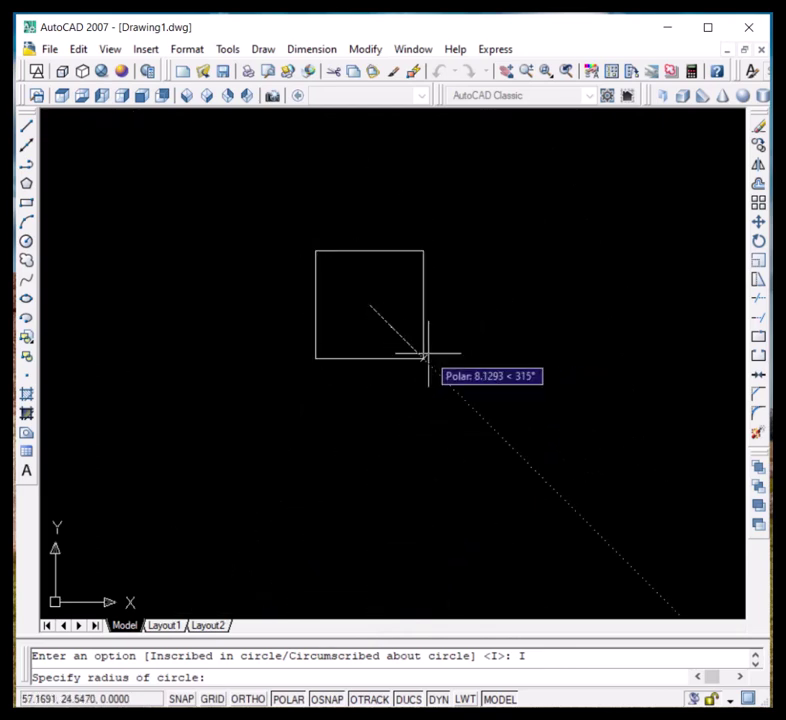
text(8)
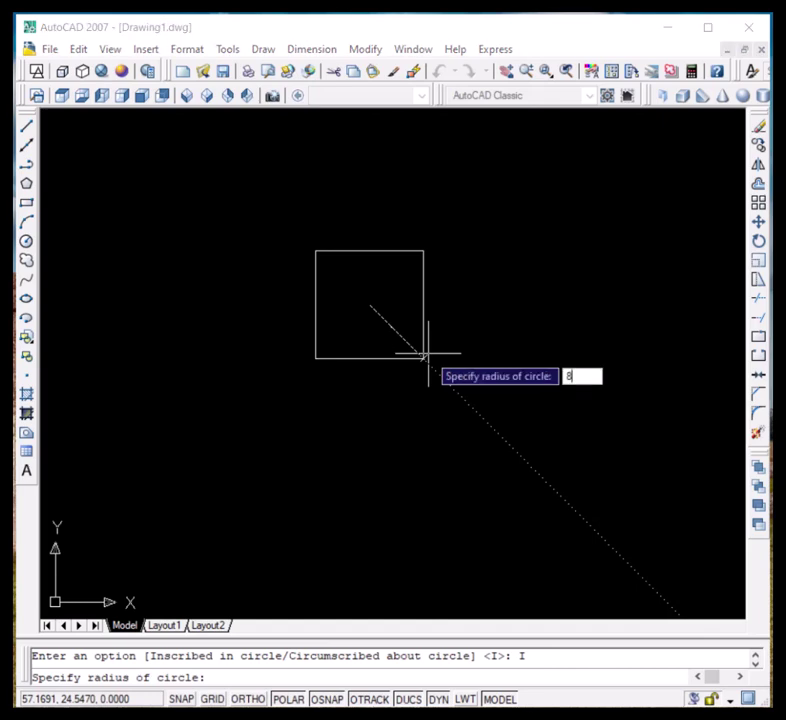
key(Return)
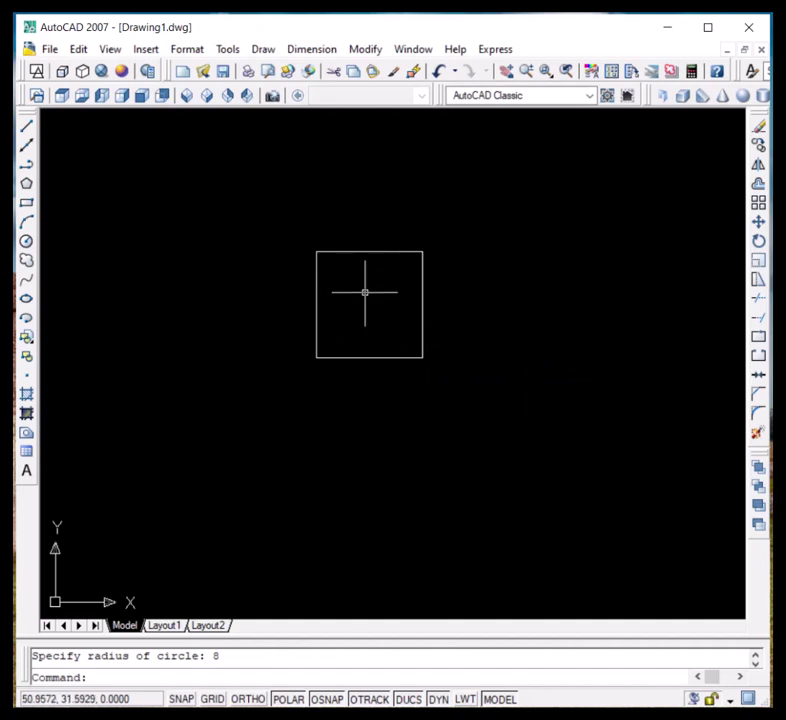
Draw a circle of radius 8 centred on the square so that it passes through the square's corners
click(25, 242)
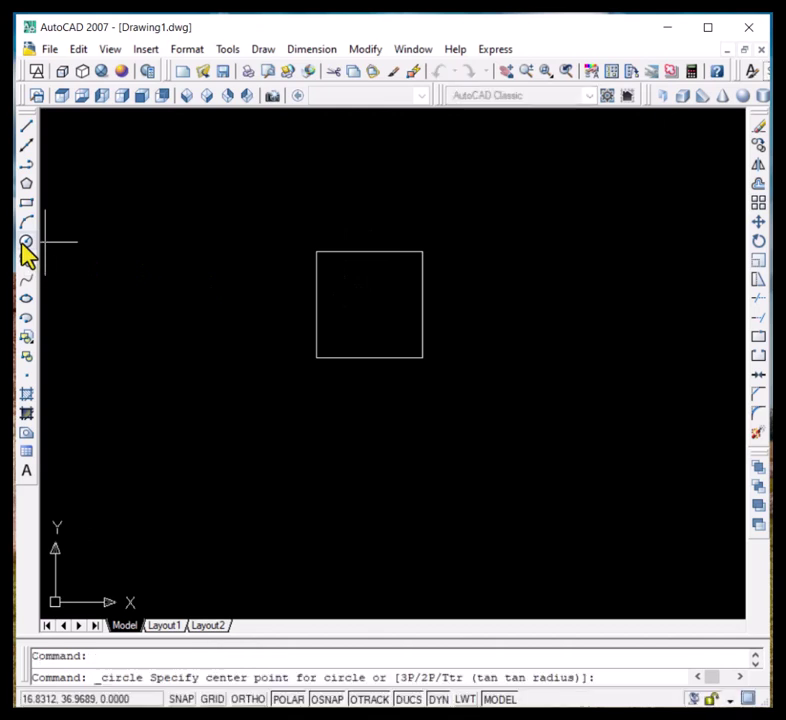
click(369, 304)
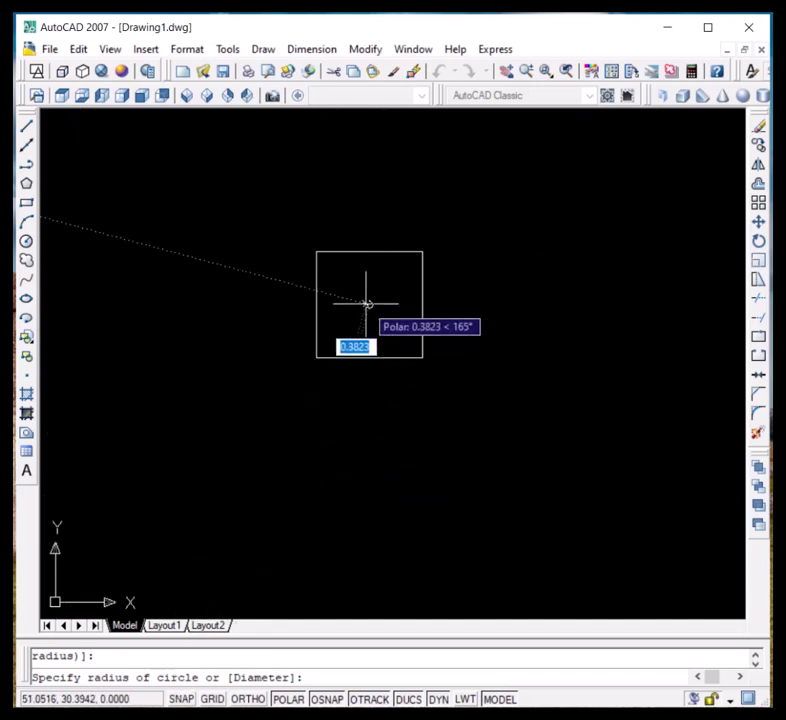
text(8)
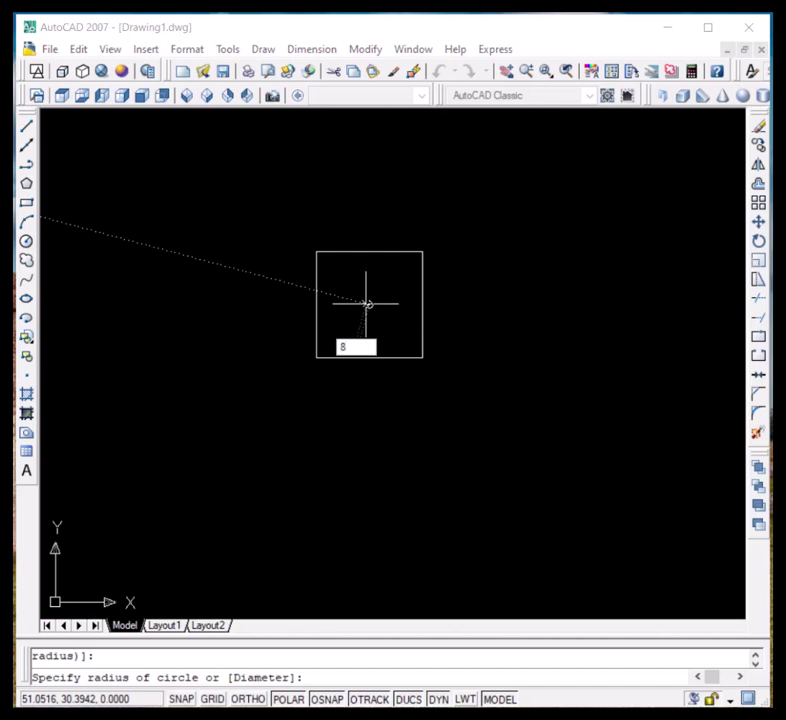
key(Return)
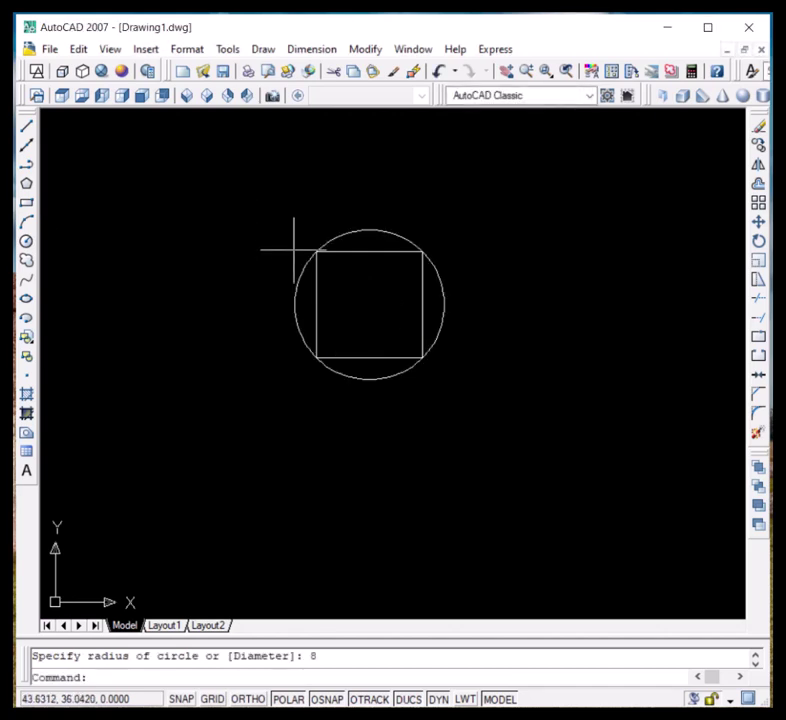
scroll(345, 251, up, 1)
scroll(345, 251, up, 3)
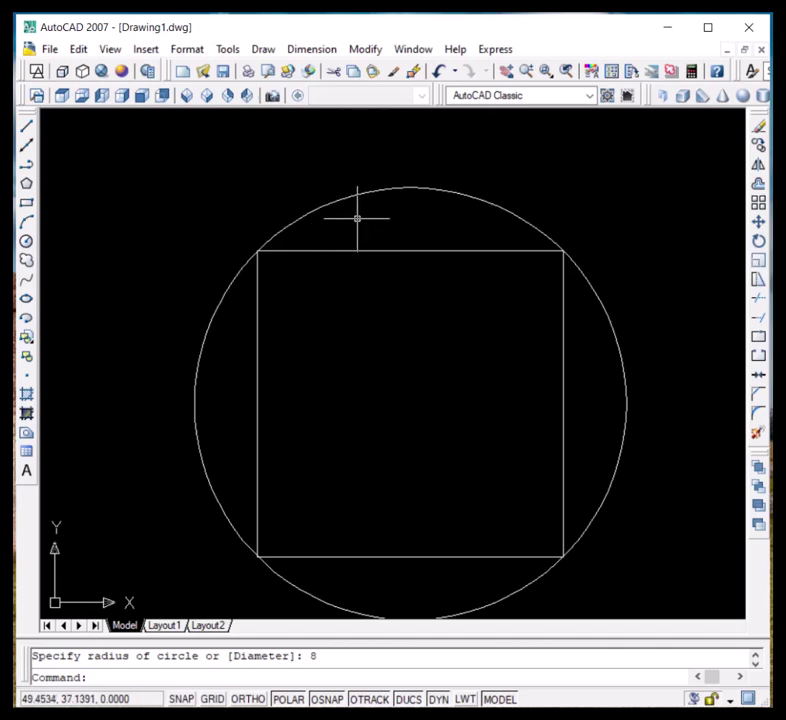
scroll(360, 218, down, 5)
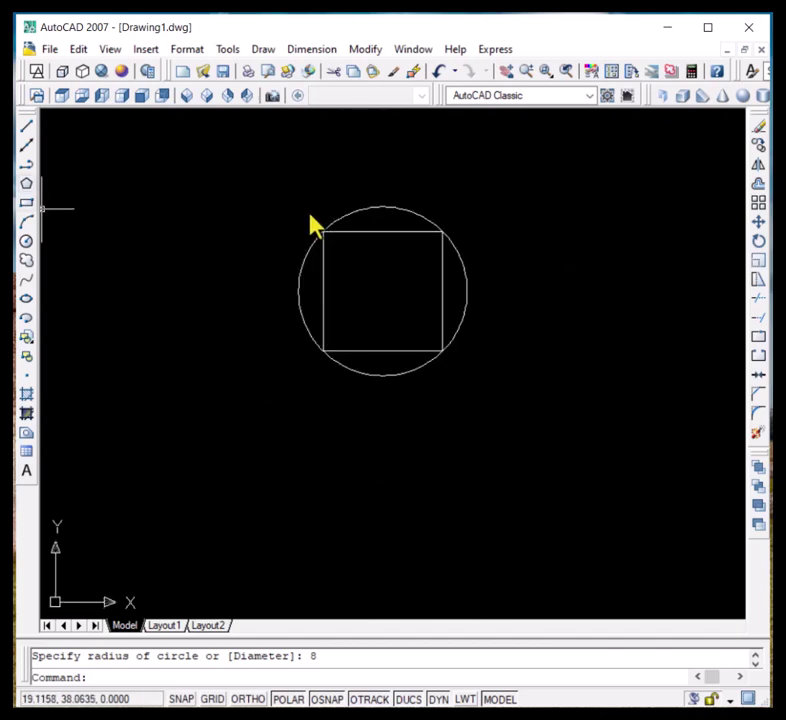
Draw a four-sided polygon circumscribed about a circle of radius 8, centred on the existing circle
click(265, 50)
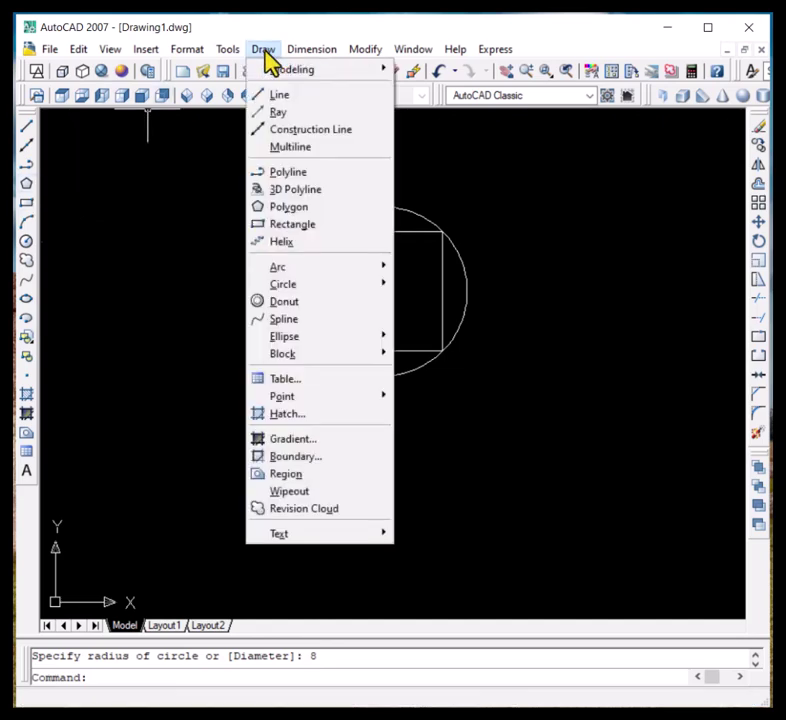
click(303, 211)
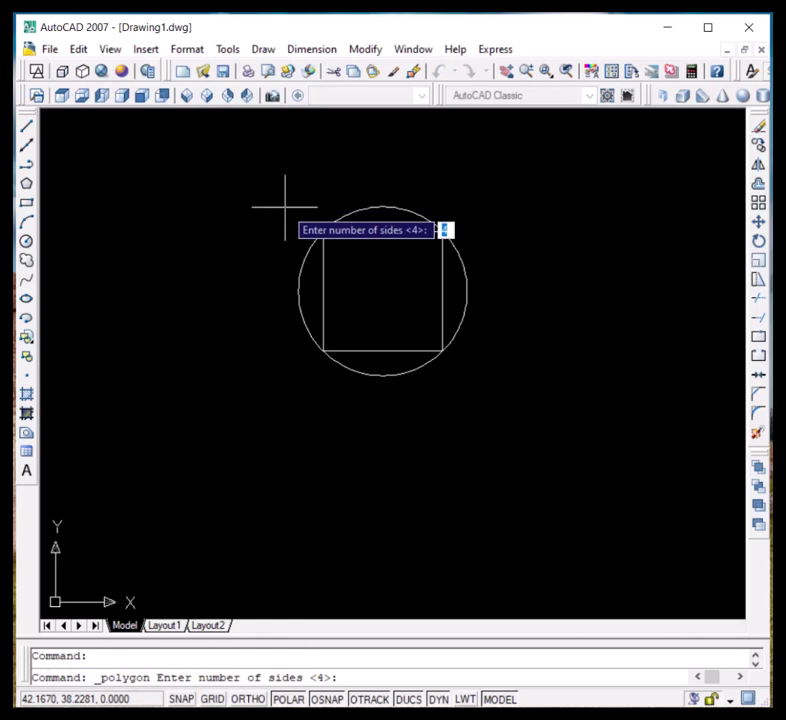
key(Return)
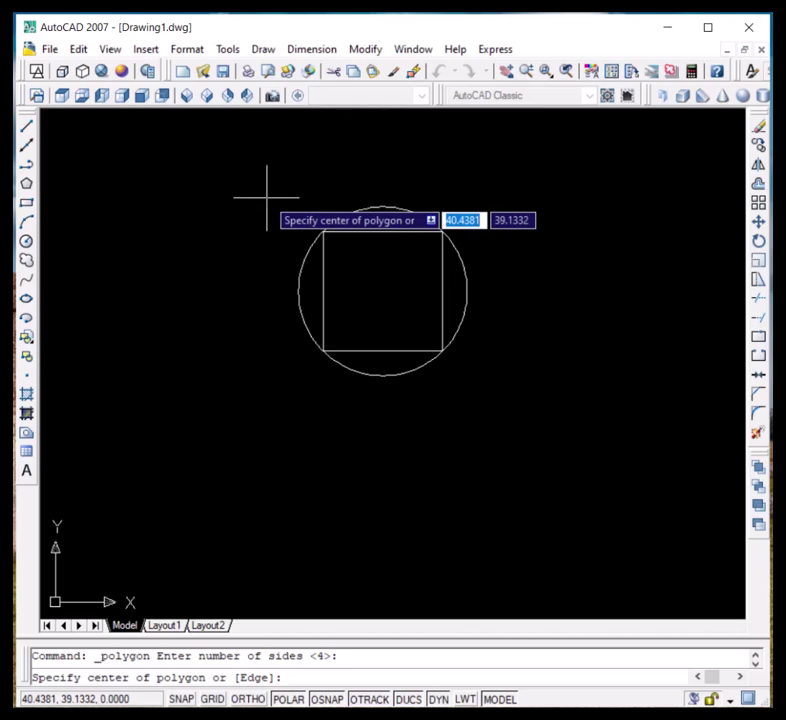
click(382, 291)
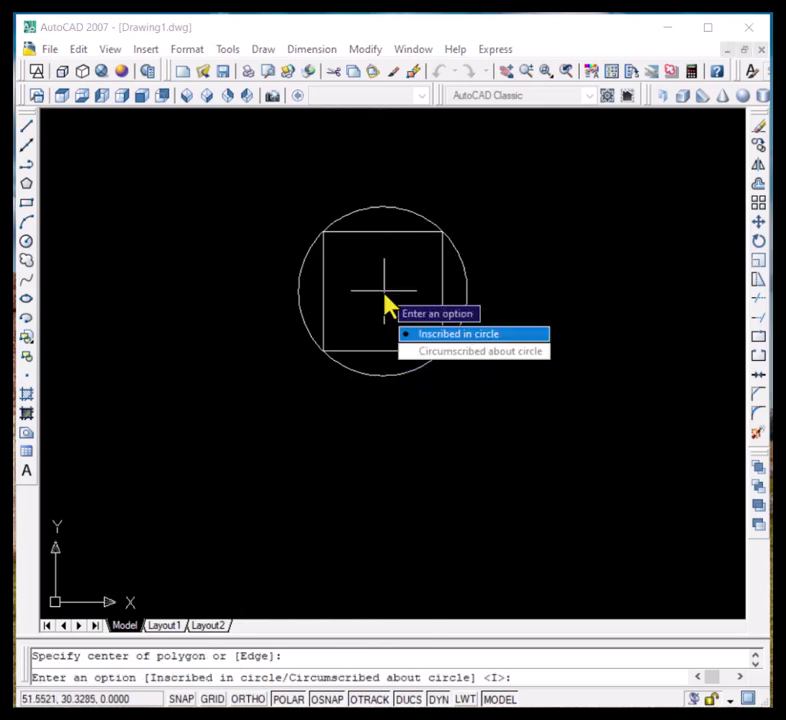
click(438, 352)
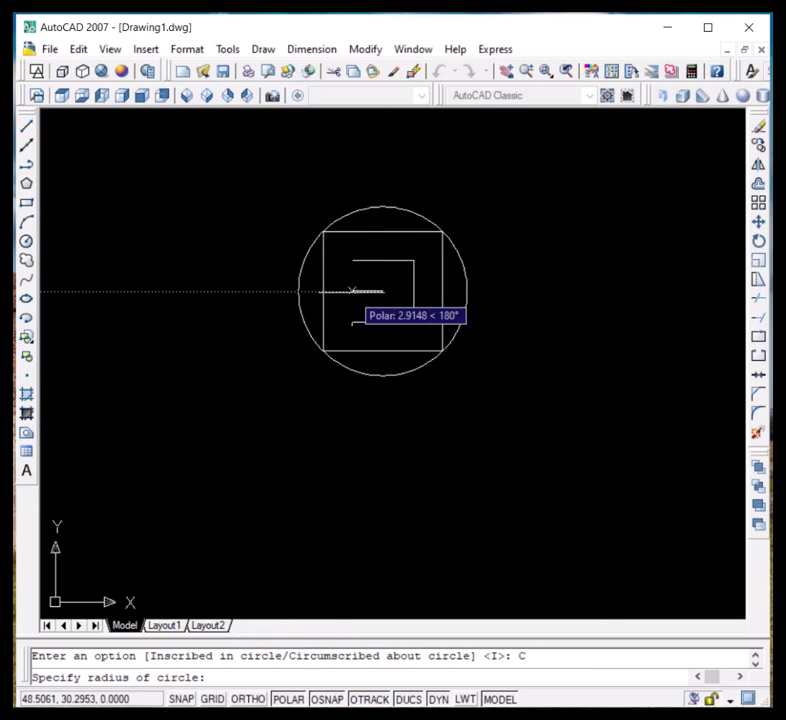
text(8)
key(Return)
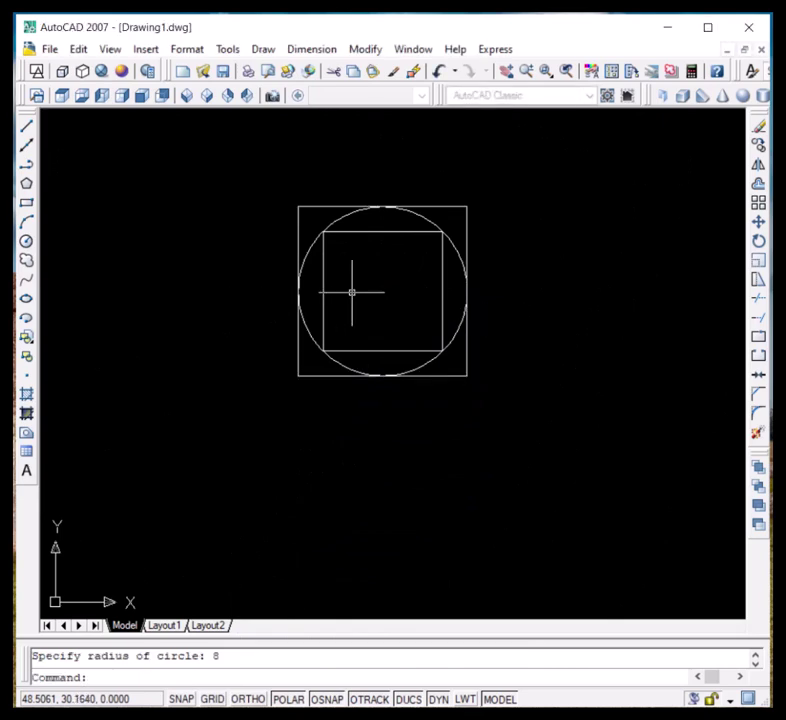
Turn on lineweight display and select the inscribed and circumscribed squares to compare them
scroll(349, 215, up, 5)
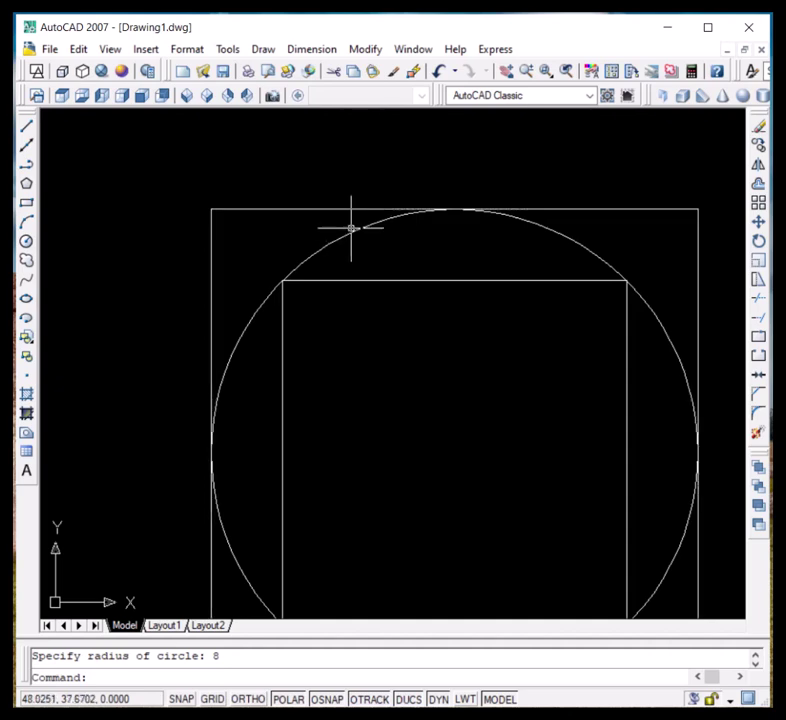
click(462, 699)
scroll(351, 342, down, 2)
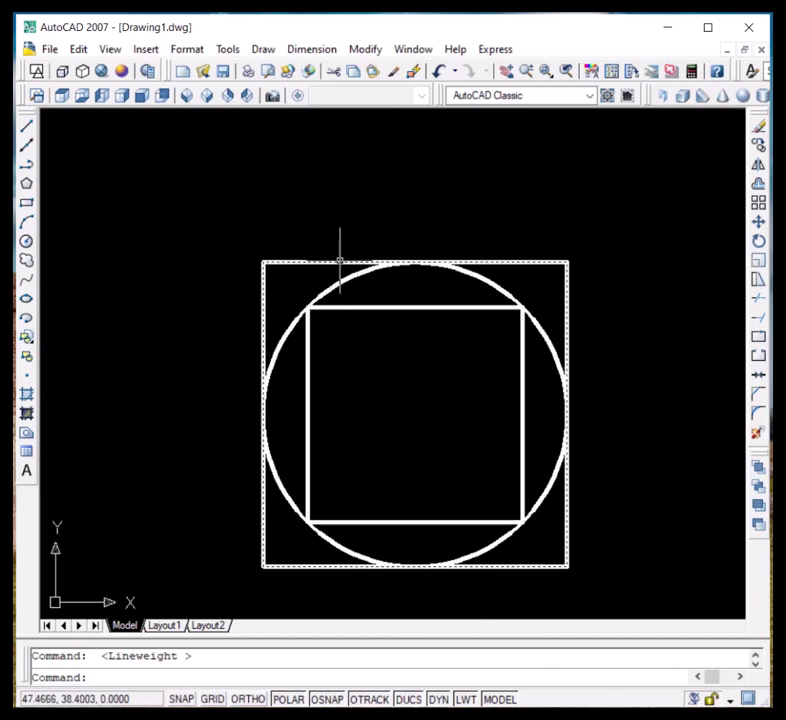
click(360, 308)
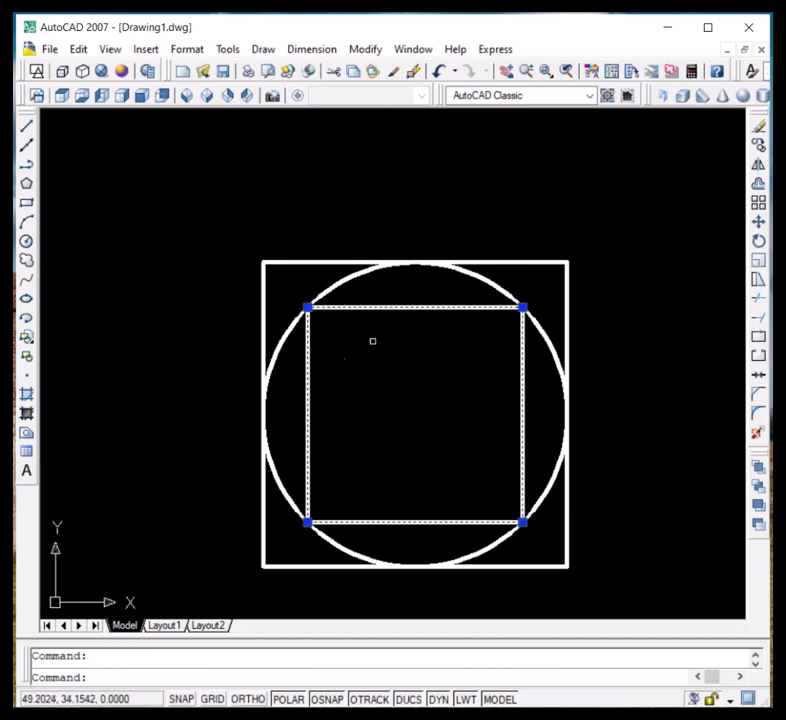
click(330, 262)
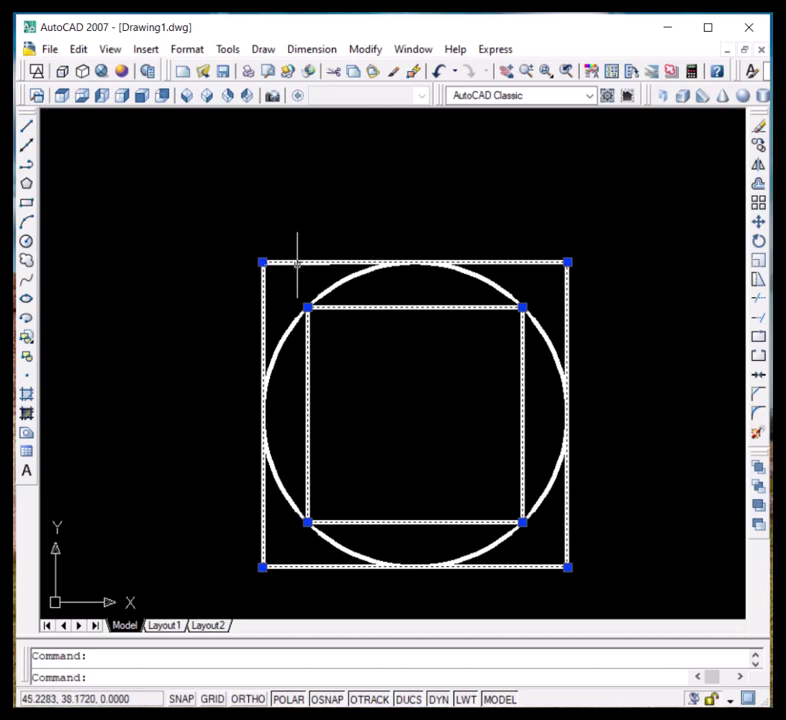
scroll(289, 263, down, 3)
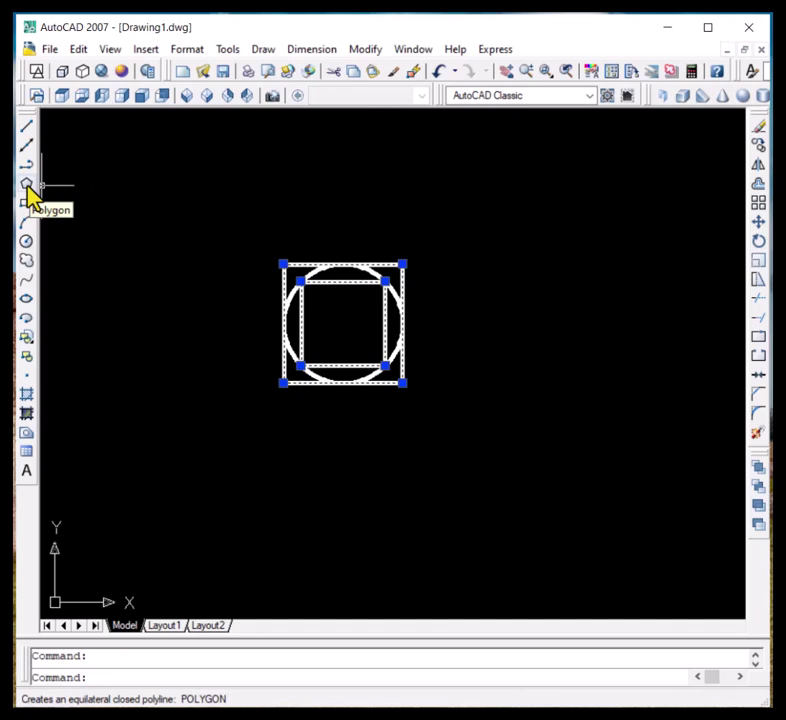
click(26, 240)
click(591, 323)
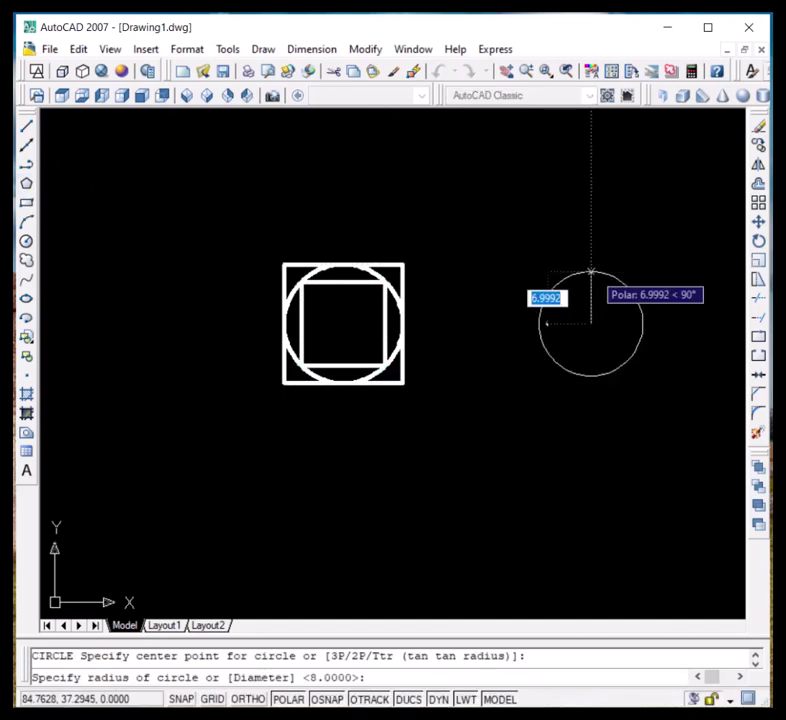
key(Escape)
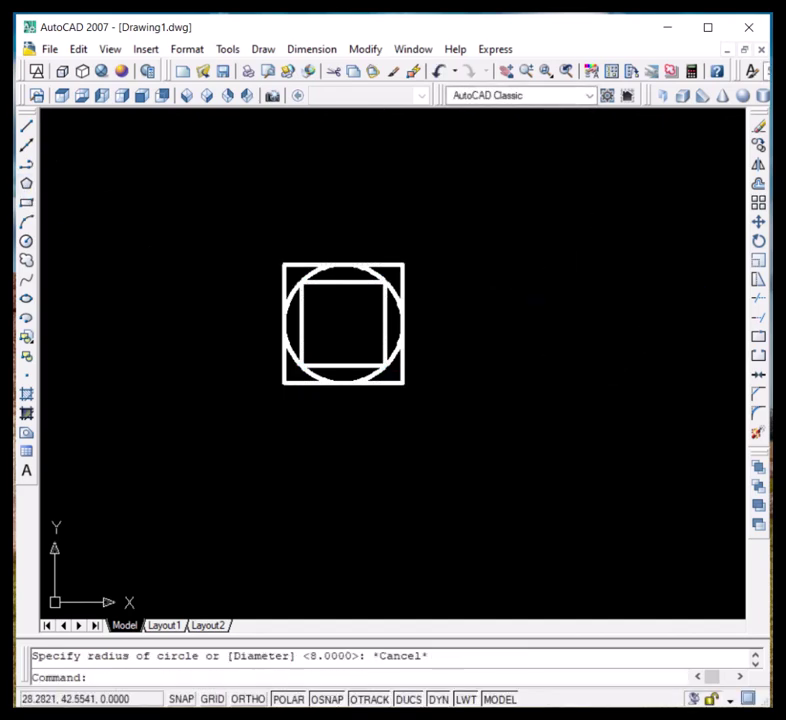
Draw a separate circle of radius 8 to the right of the squares, aligned horizontally with the first circle's centre
click(27, 242)
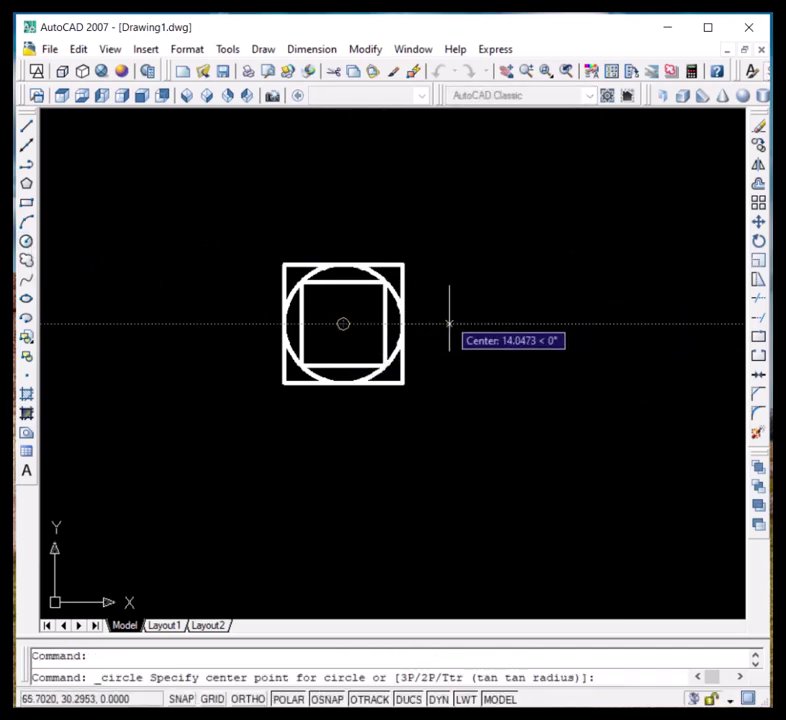
click(598, 323)
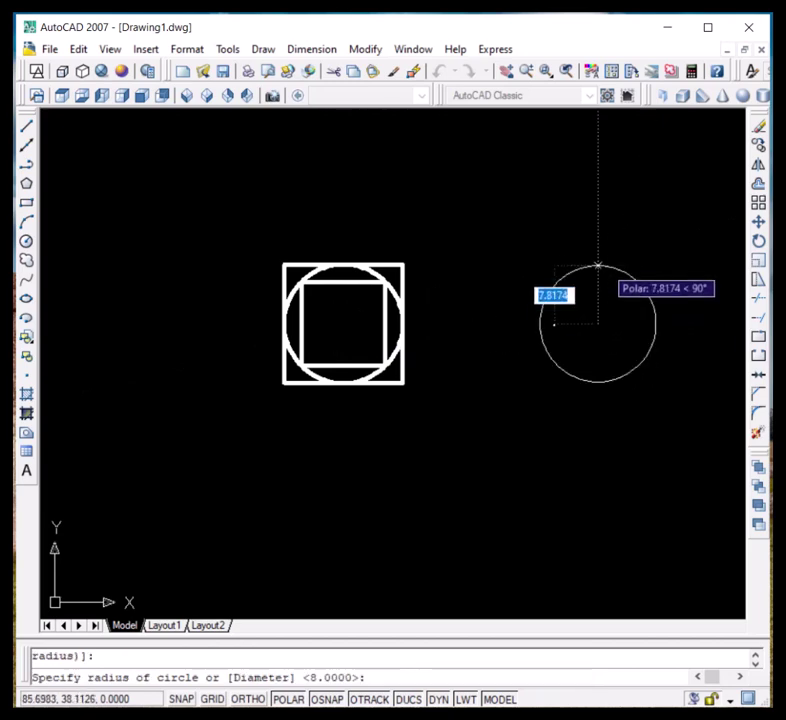
text(8)
key(Return)
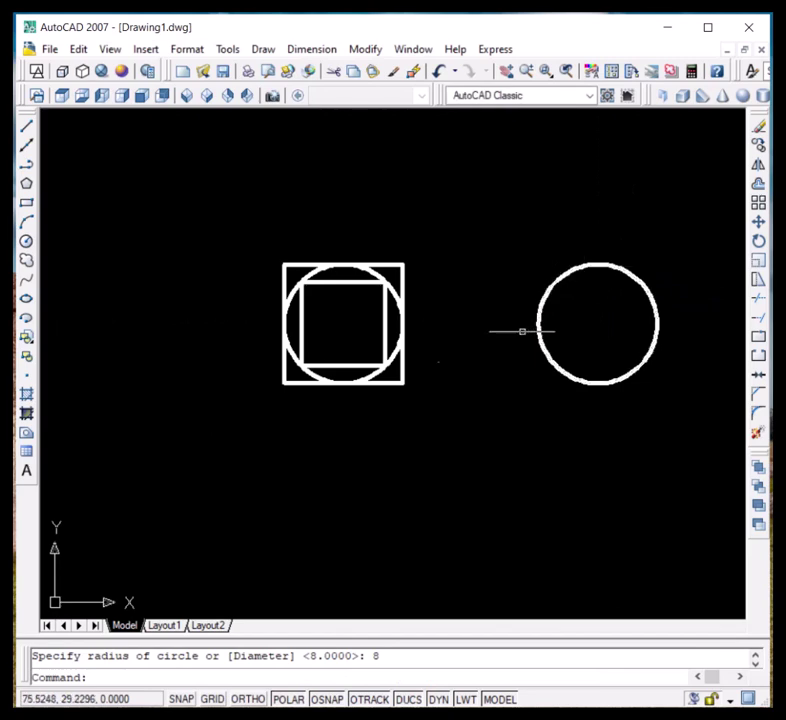
Draw another circle of radius 8 directly below the separate circle on the right
click(26, 241)
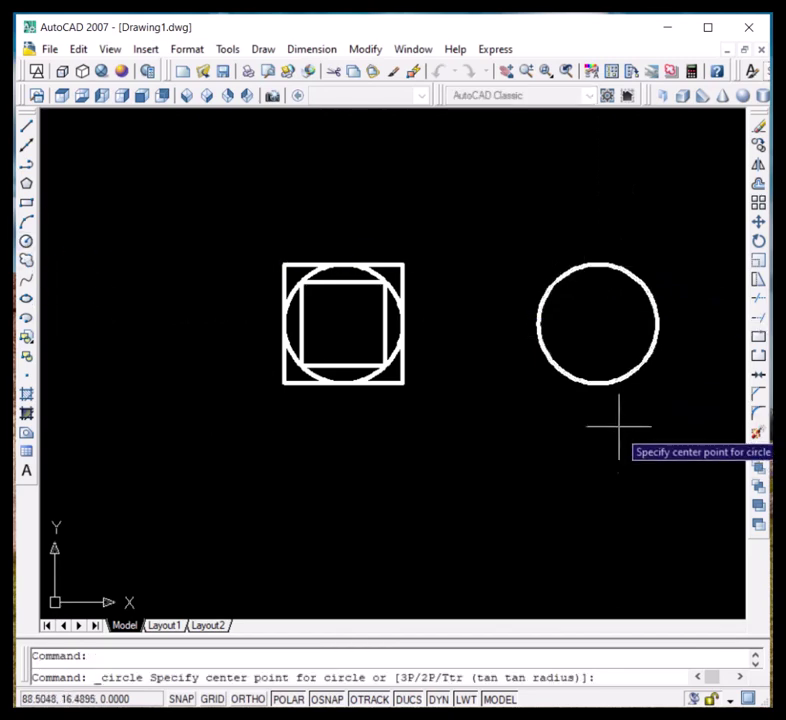
click(597, 505)
text(8)
key(Return)
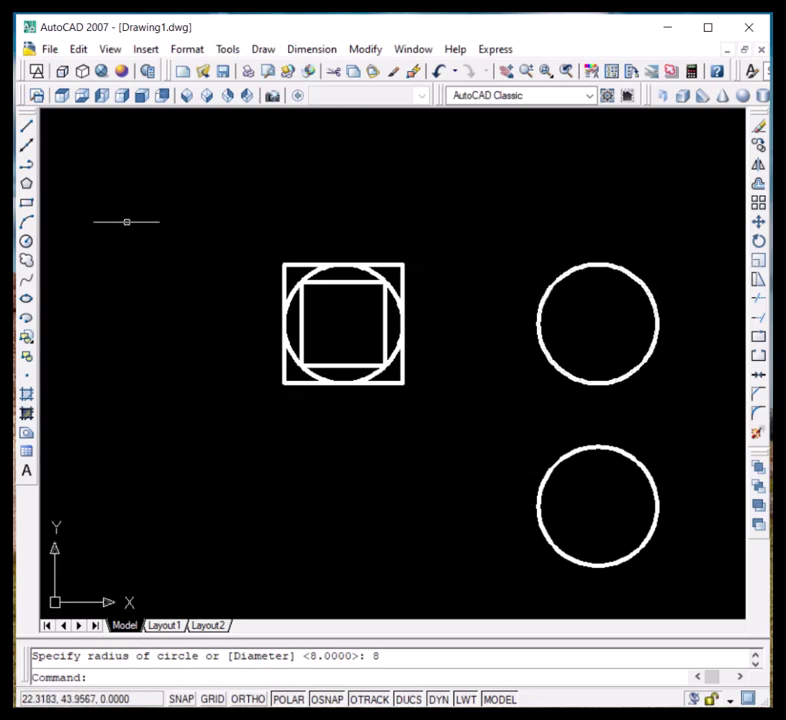
Draw a five-sided polygon inscribed in a circle of radius 8, centred on the upper separate circle
click(259, 55)
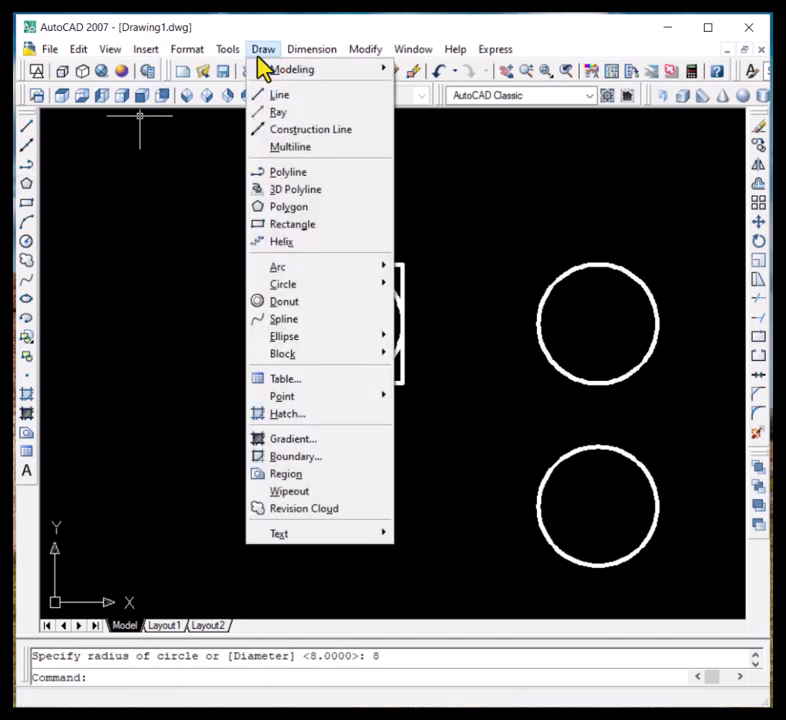
click(310, 207)
text(5)
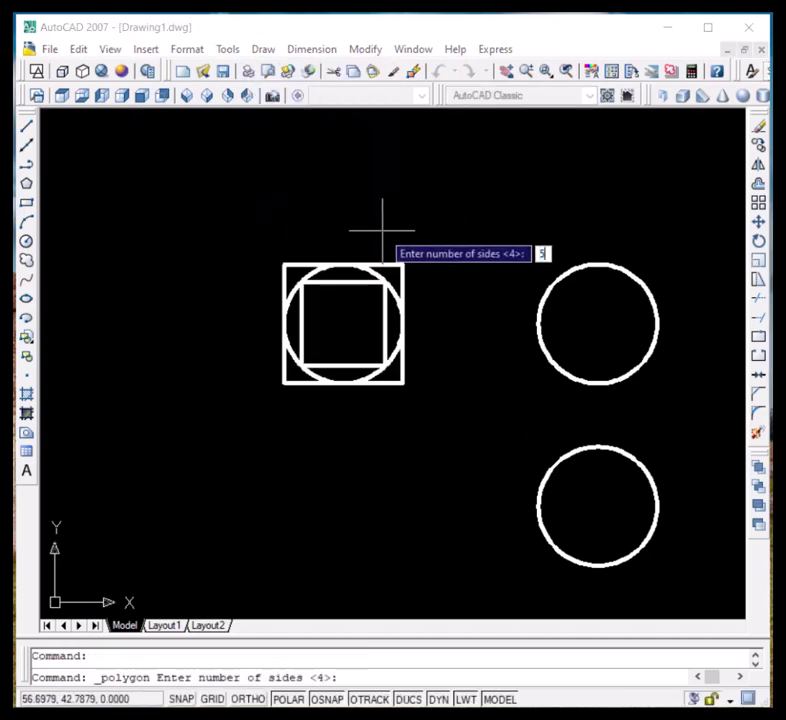
key(Return)
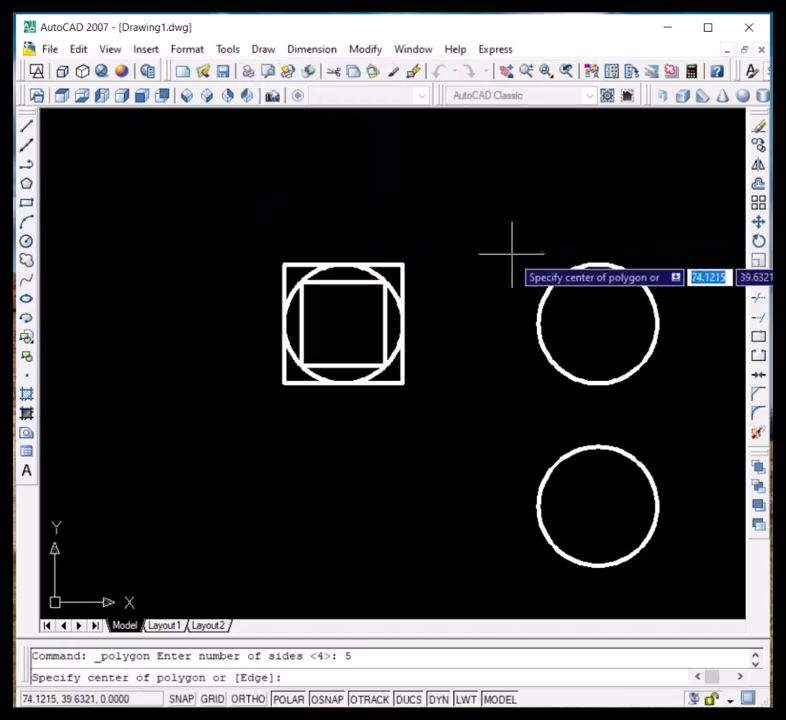
click(598, 323)
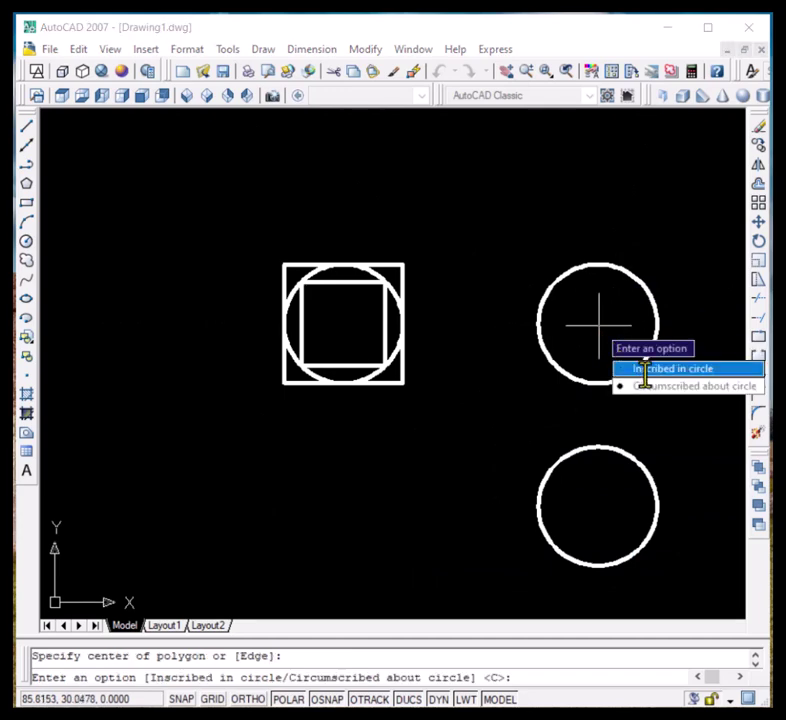
click(645, 370)
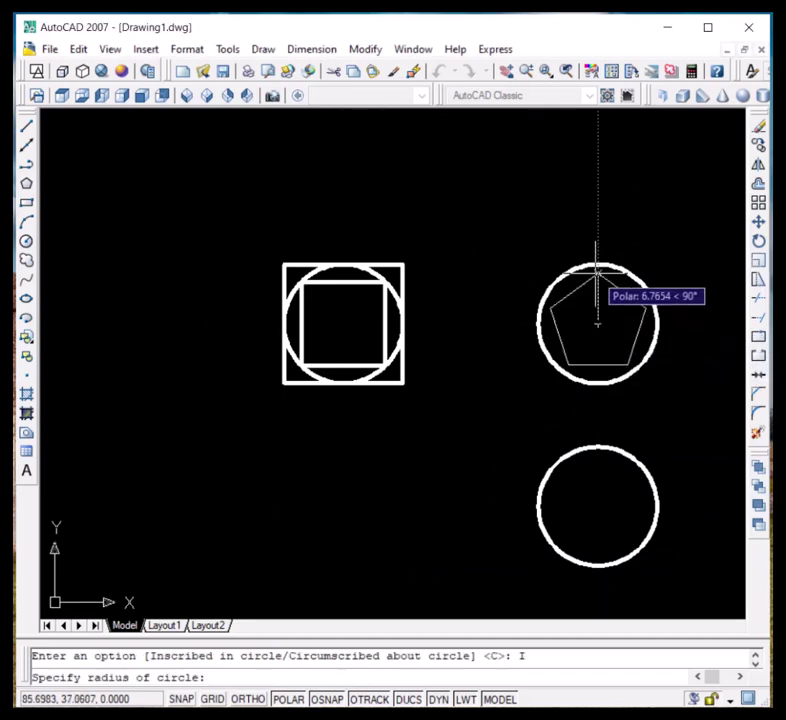
text(8)
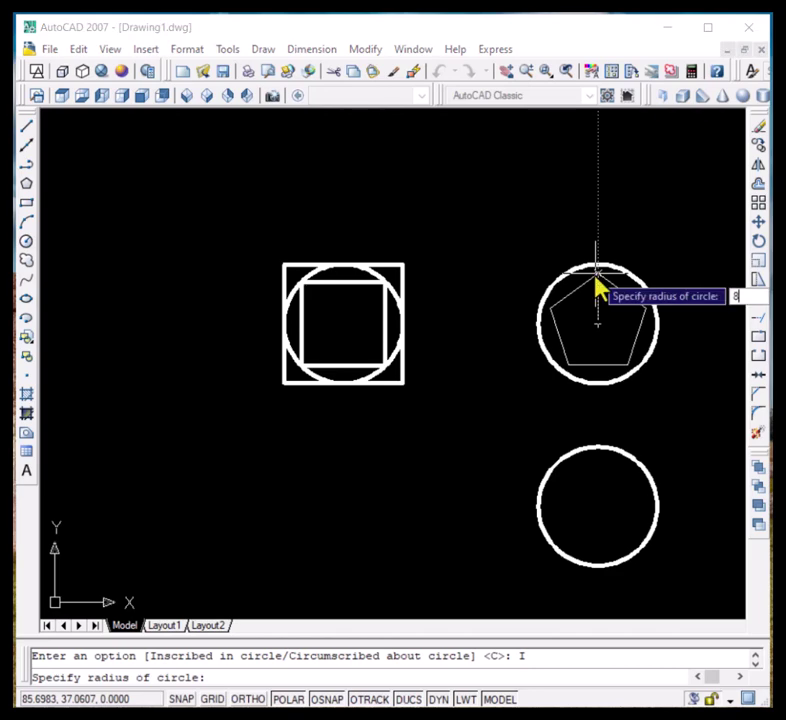
key(Return)
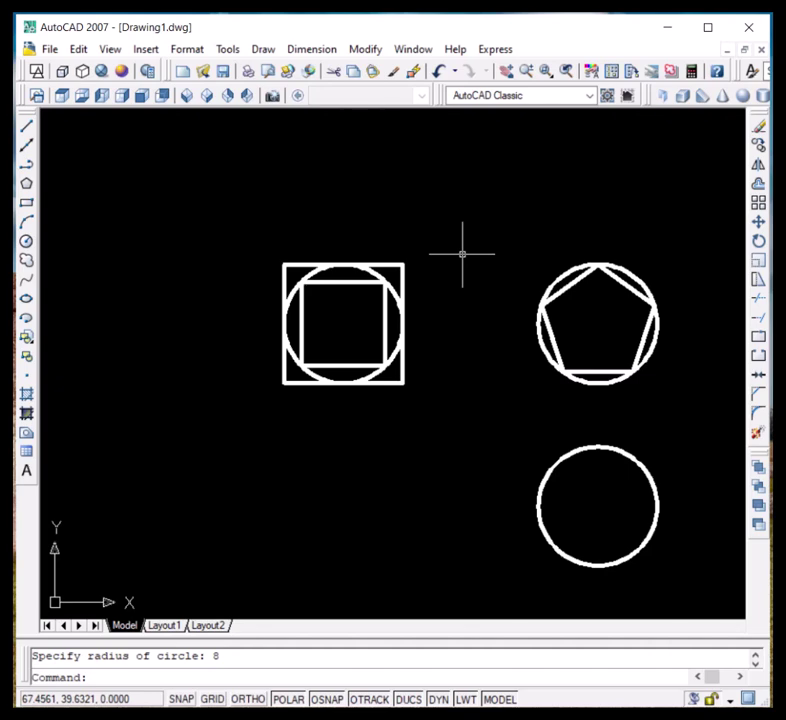
Draw a five-sided polygon circumscribed about a circle of radius 8, sharing the inscribed pentagon's centre, and dismiss the Communication Center notice
text(pol)
key(Return)
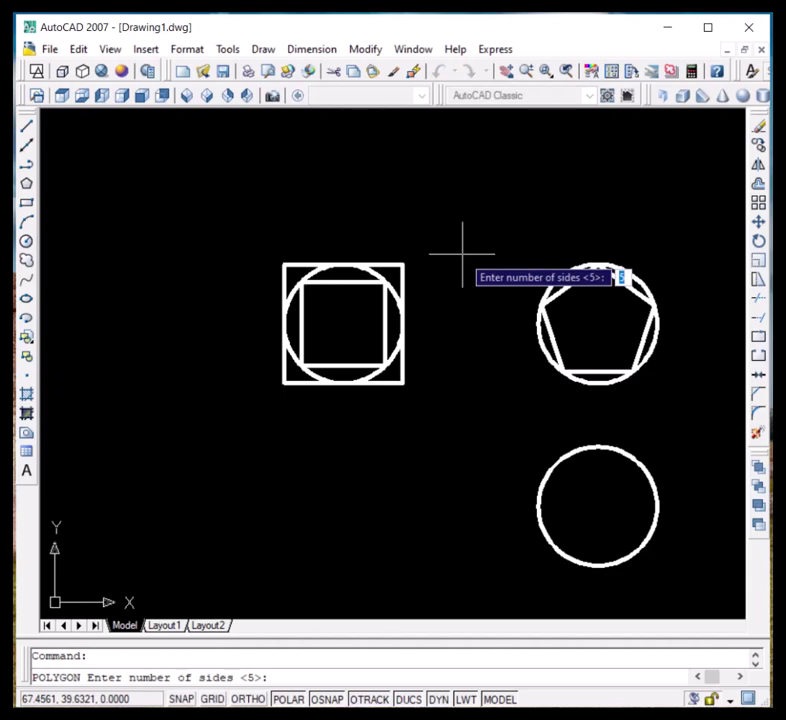
key(Return)
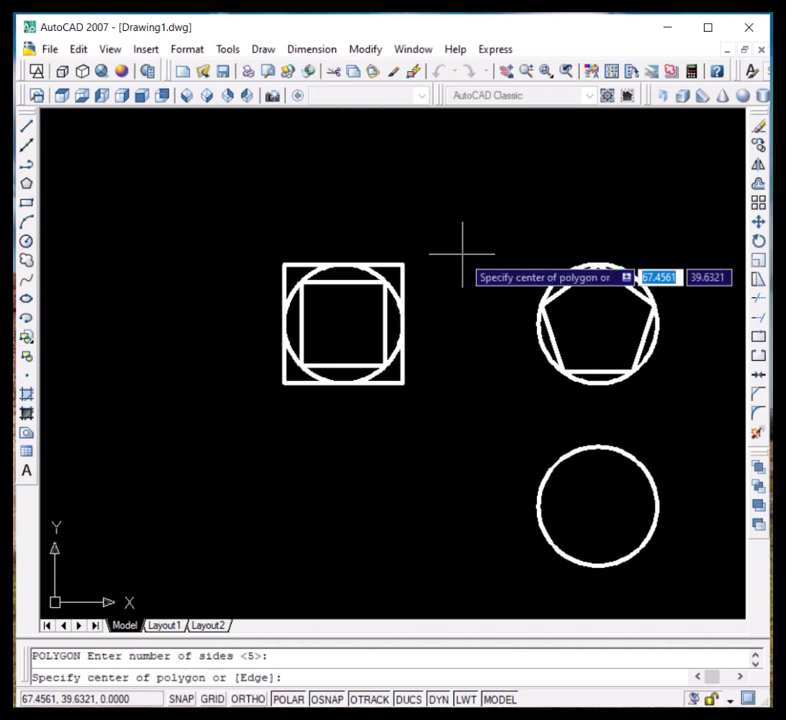
click(597, 324)
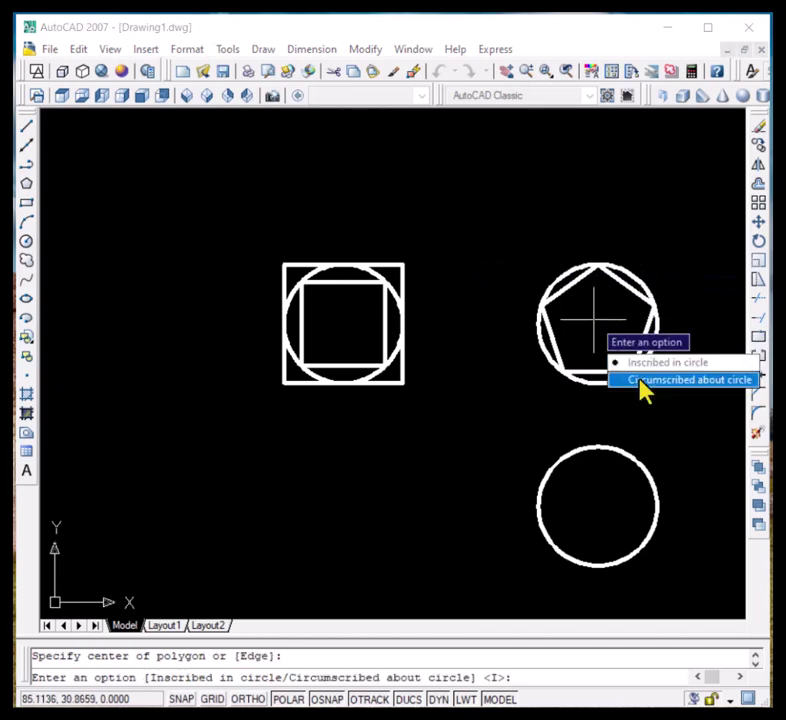
click(680, 380)
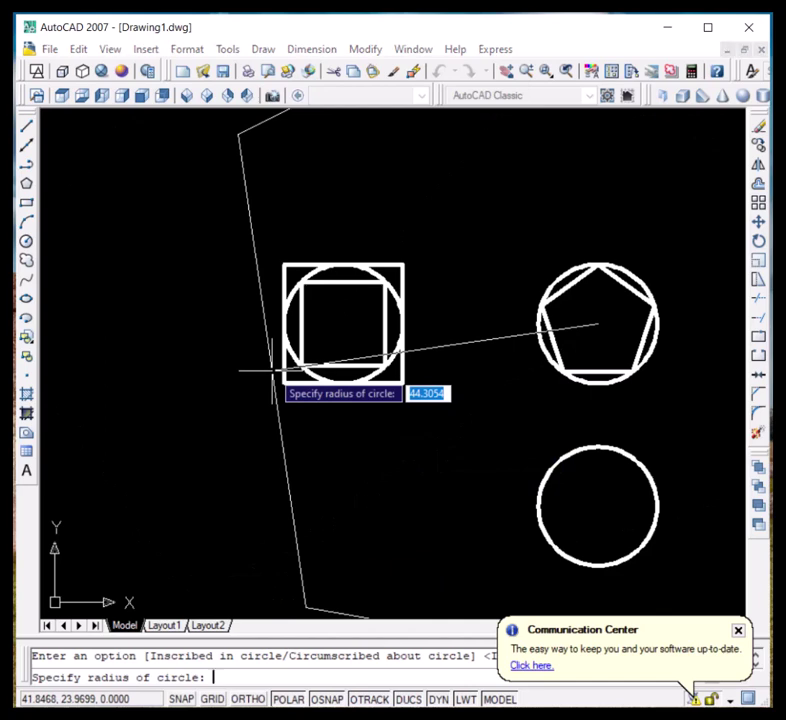
text(8)
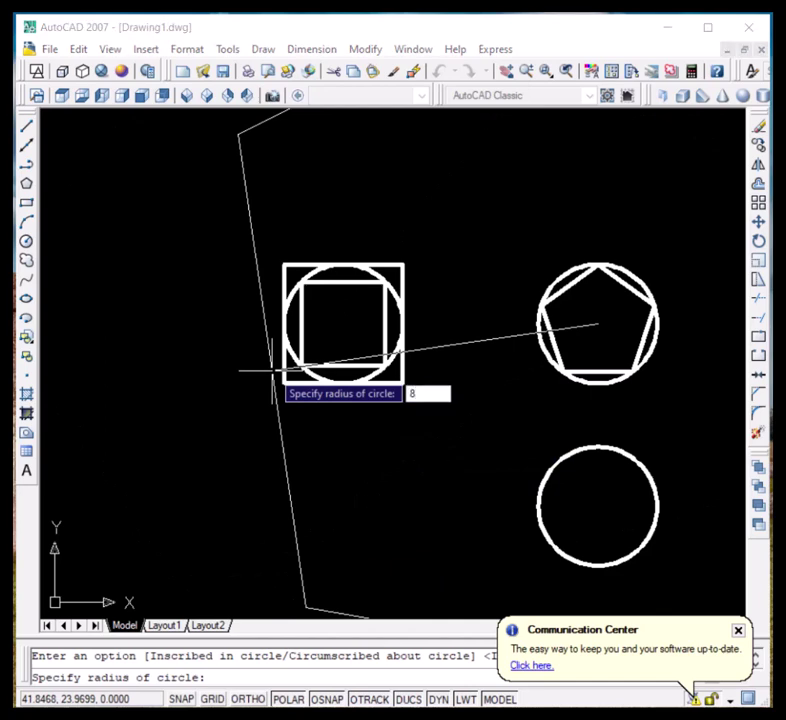
key(Return)
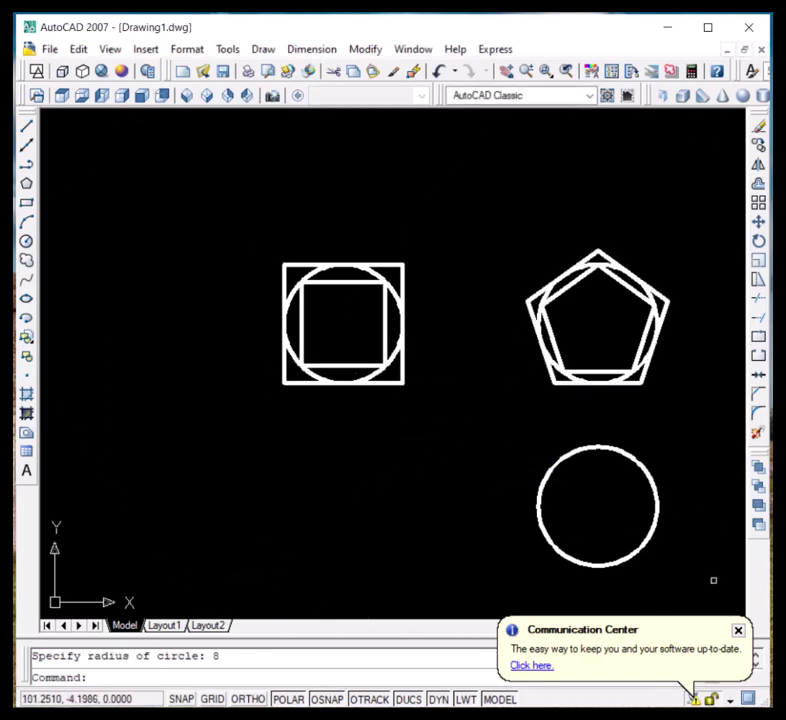
click(738, 630)
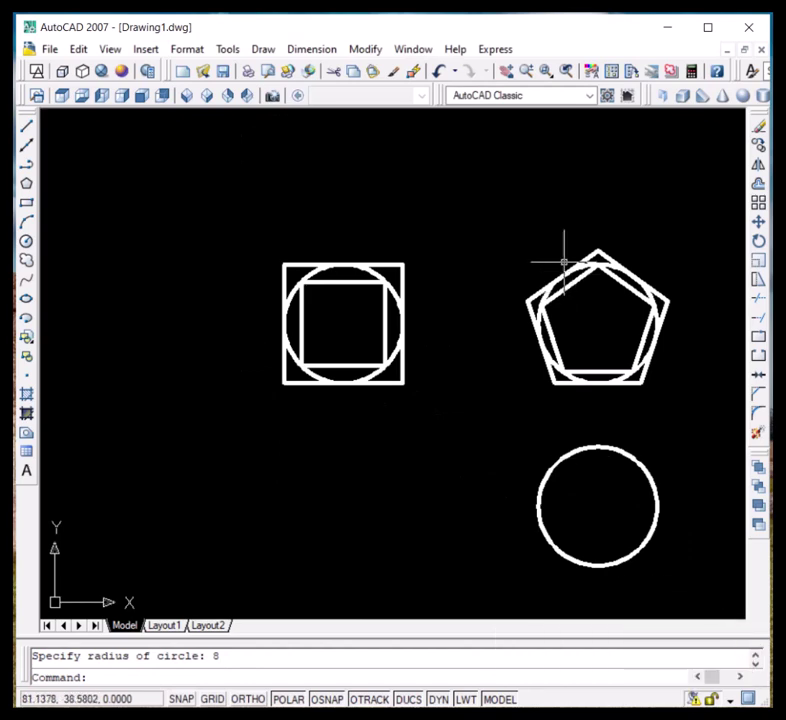
Select the outer pentagon, the circle and the inner pentagon to compare how they touch, and clear the selection
scroll(564, 262, up, 6)
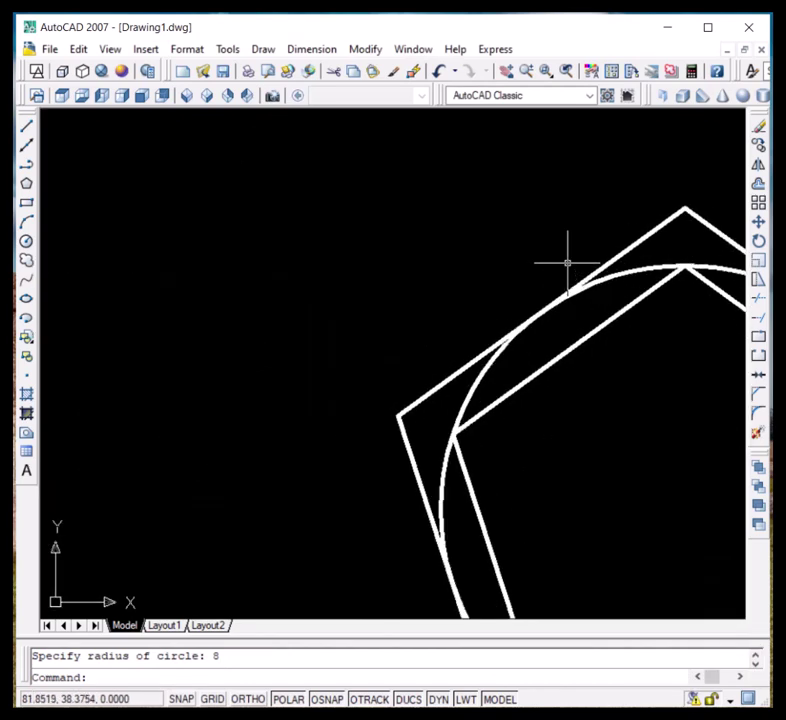
click(653, 226)
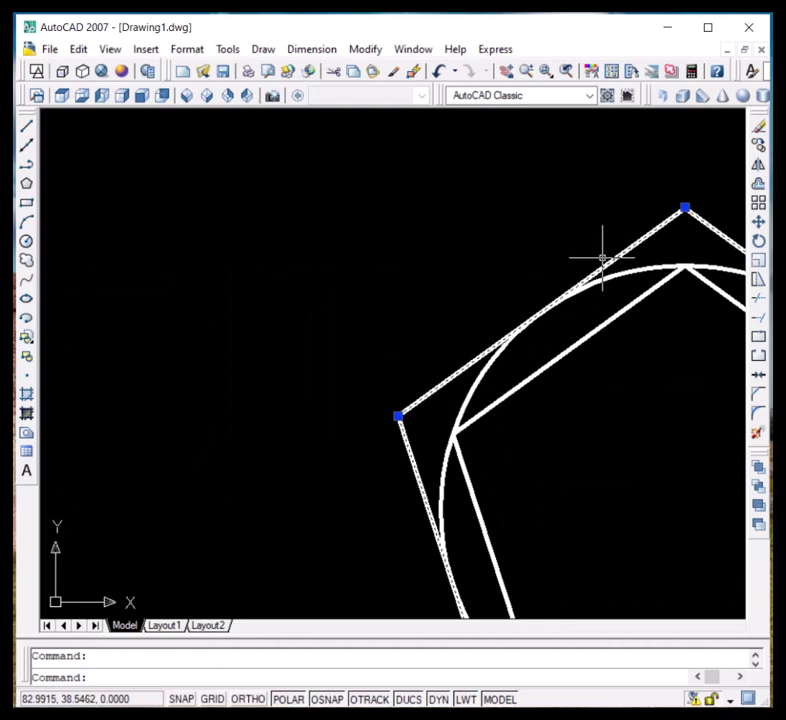
scroll(582, 277, down, 5)
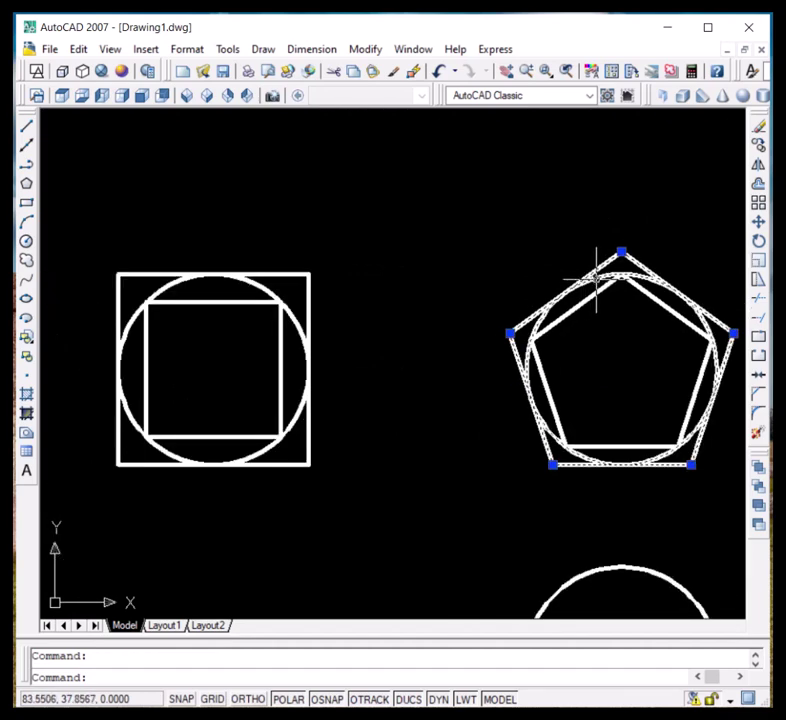
click(596, 280)
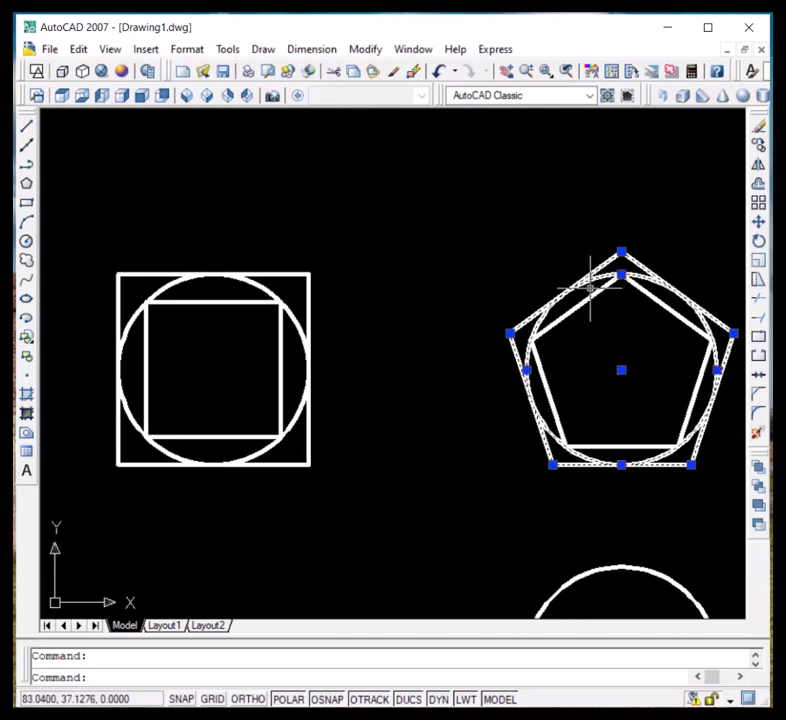
click(594, 296)
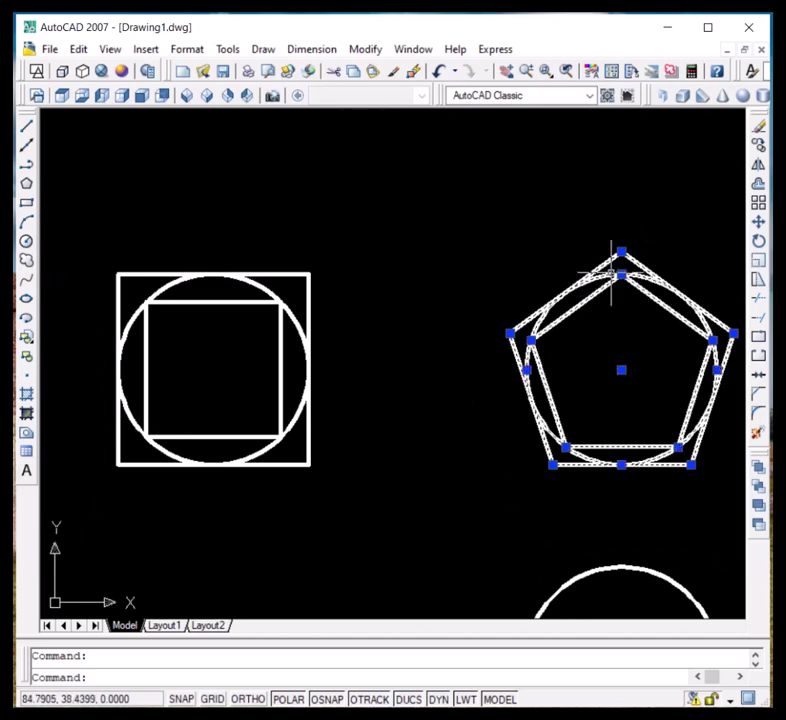
scroll(612, 273, down, 3)
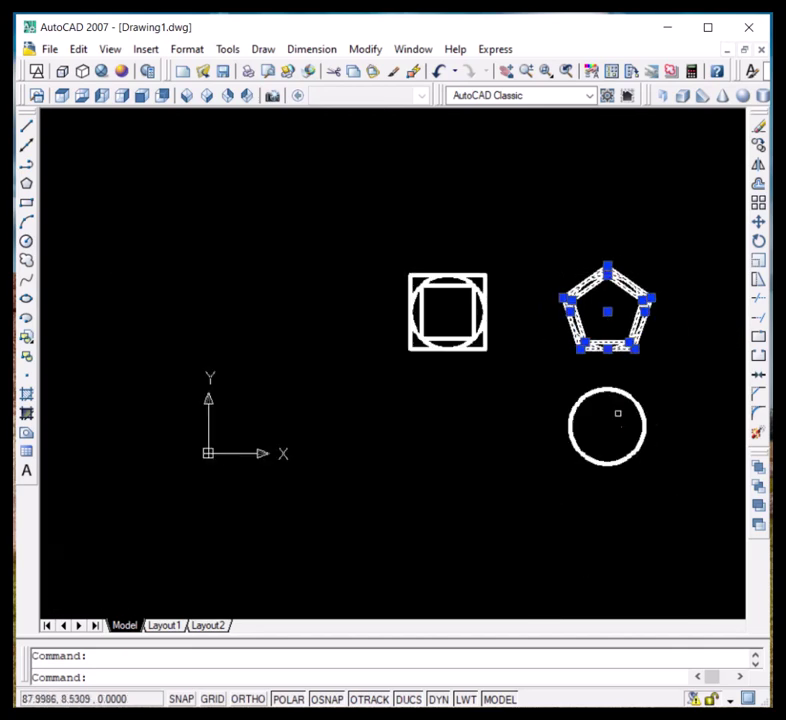
scroll(617, 412, up, 3)
key(Escape)
scroll(531, 370, down, 3)
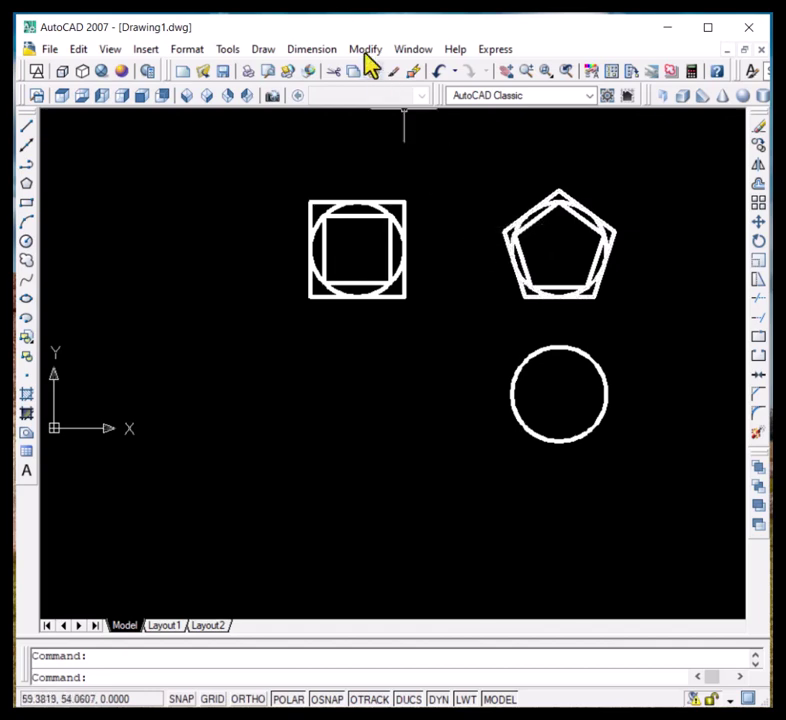
Draw an eight-sided polygon with the Edge option below the squares, using a horizontal lower edge of length 10
click(268, 51)
click(305, 208)
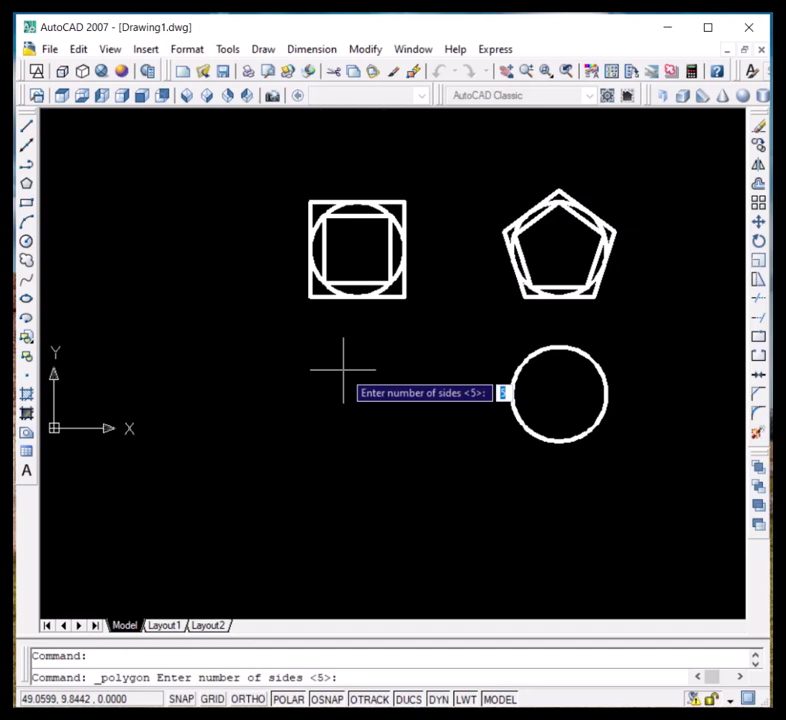
text(8)
key(Return)
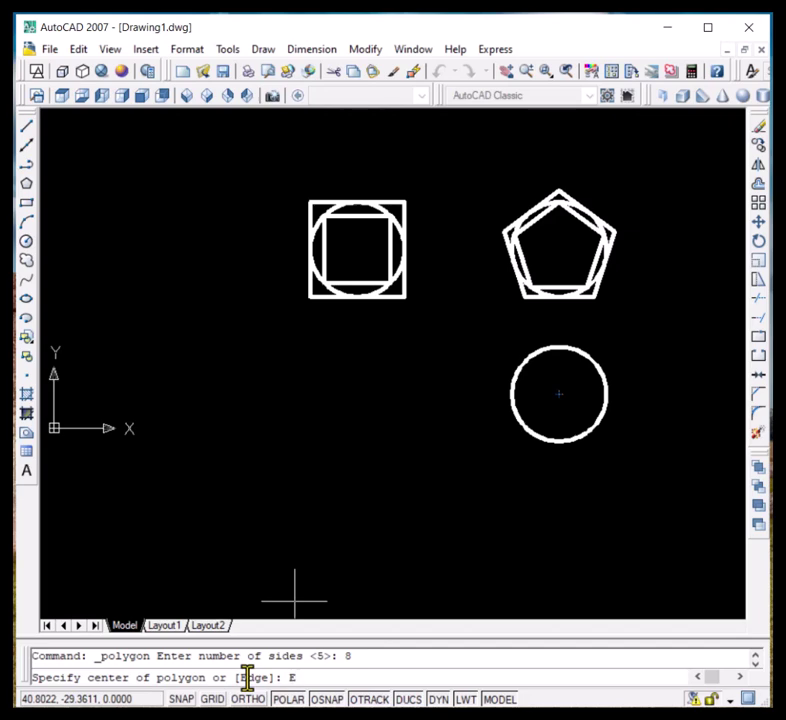
text(e)
key(Return)
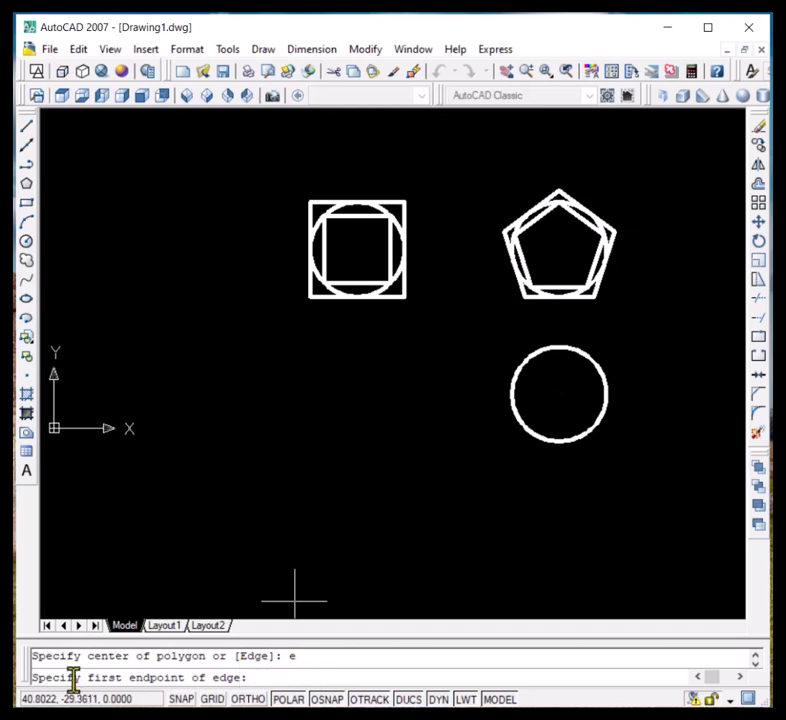
click(236, 485)
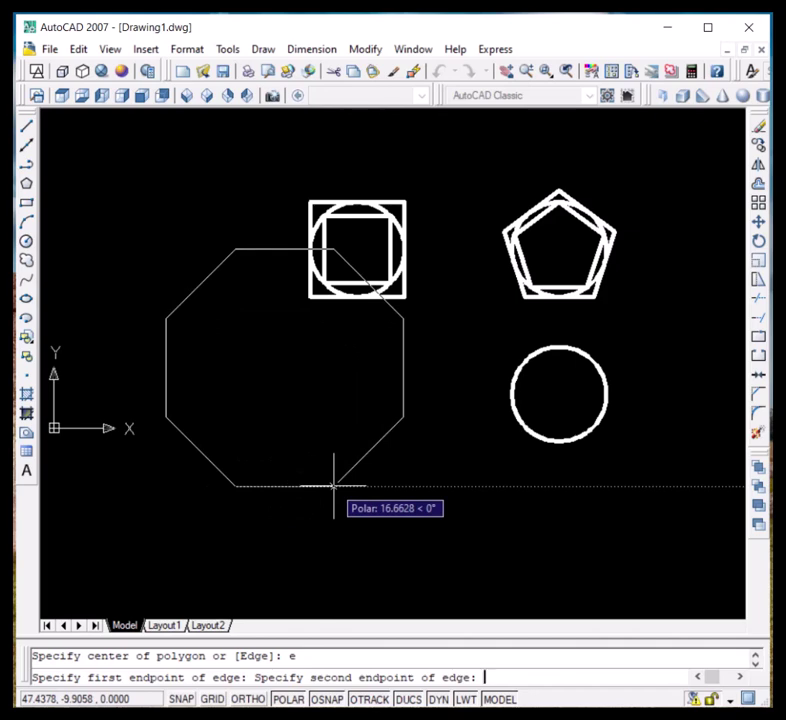
text(10)
key(Return)
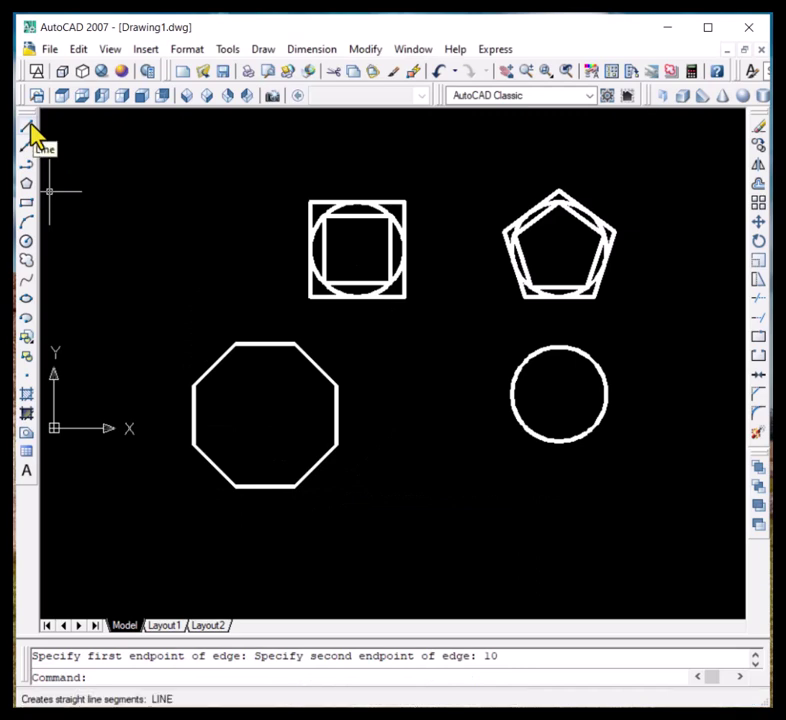
Place a linear dimension below the octagon's lower horizontal edge and inspect its text
click(310, 50)
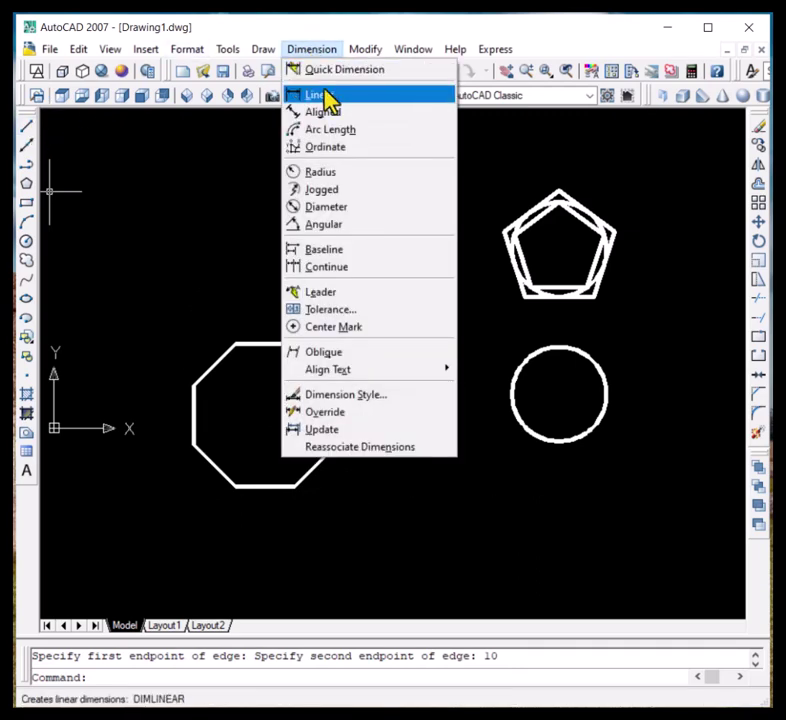
click(322, 93)
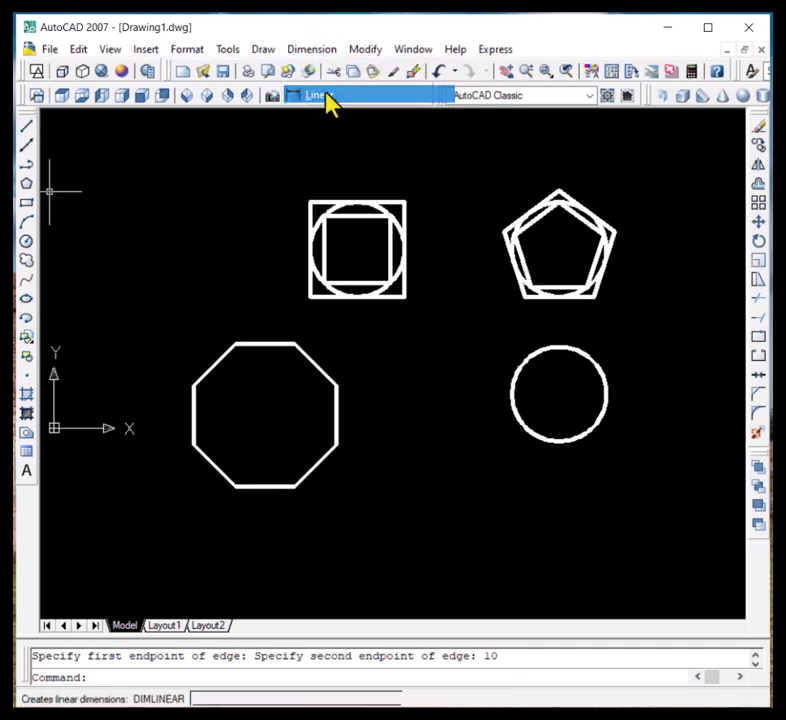
click(235, 486)
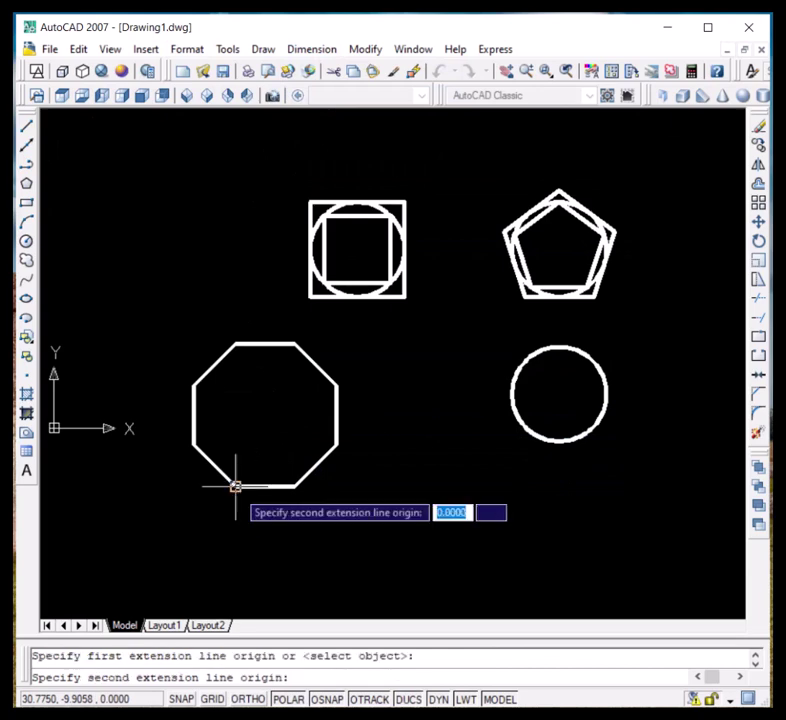
click(294, 486)
click(263, 514)
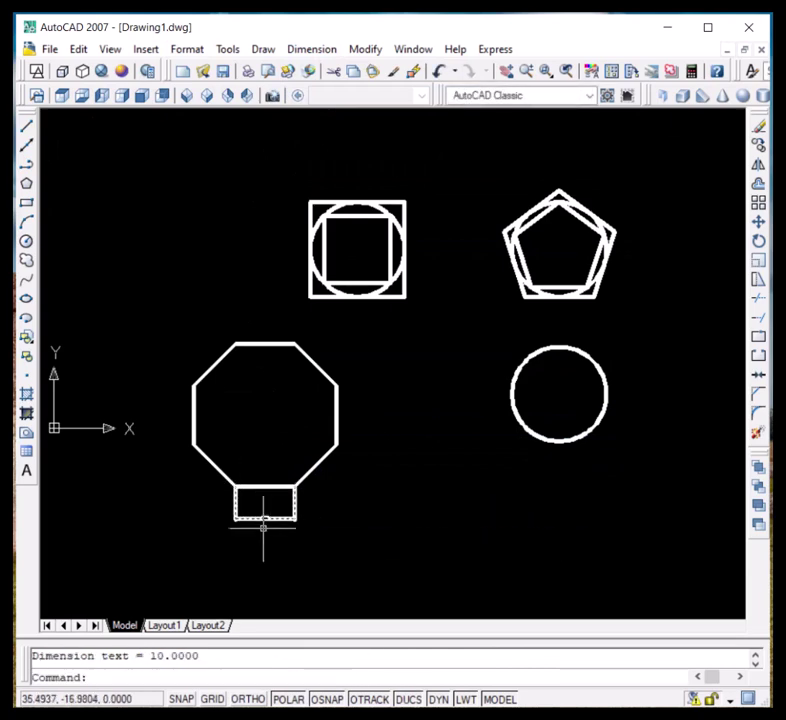
scroll(264, 523, up, 4)
scroll(264, 523, up, 5)
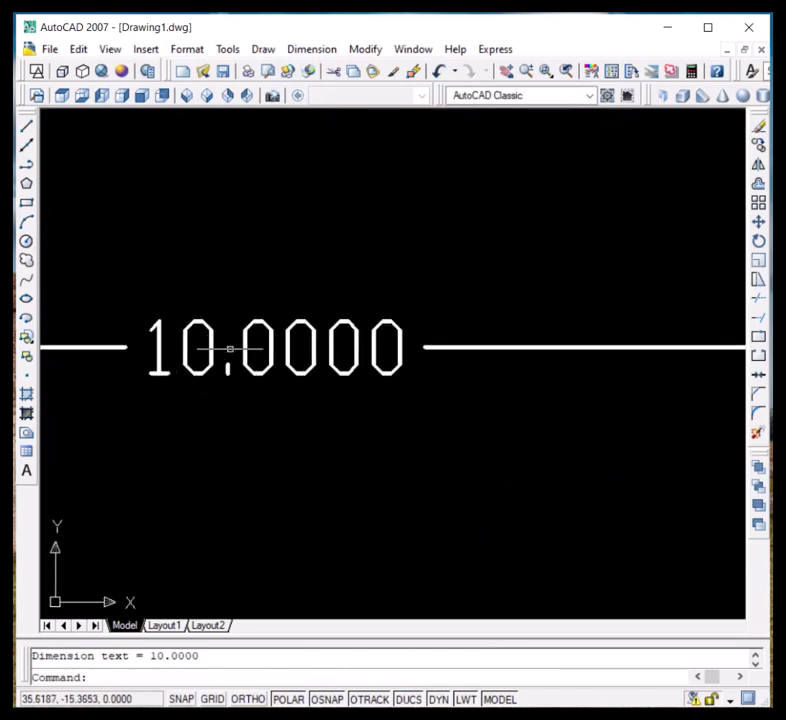
scroll(223, 365, down, 8)
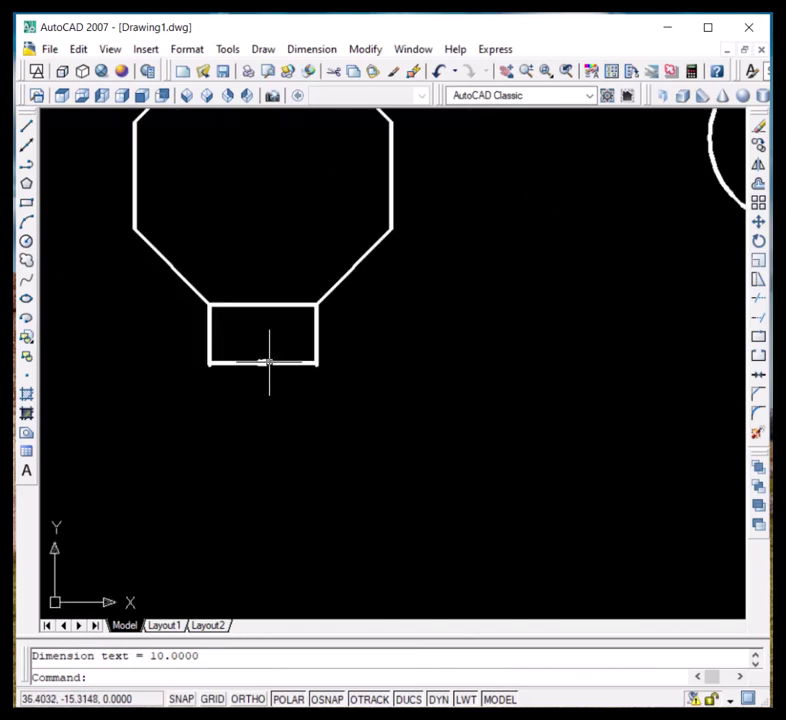
Delete the linear dimension below the octagon
click(330, 400)
click(267, 362)
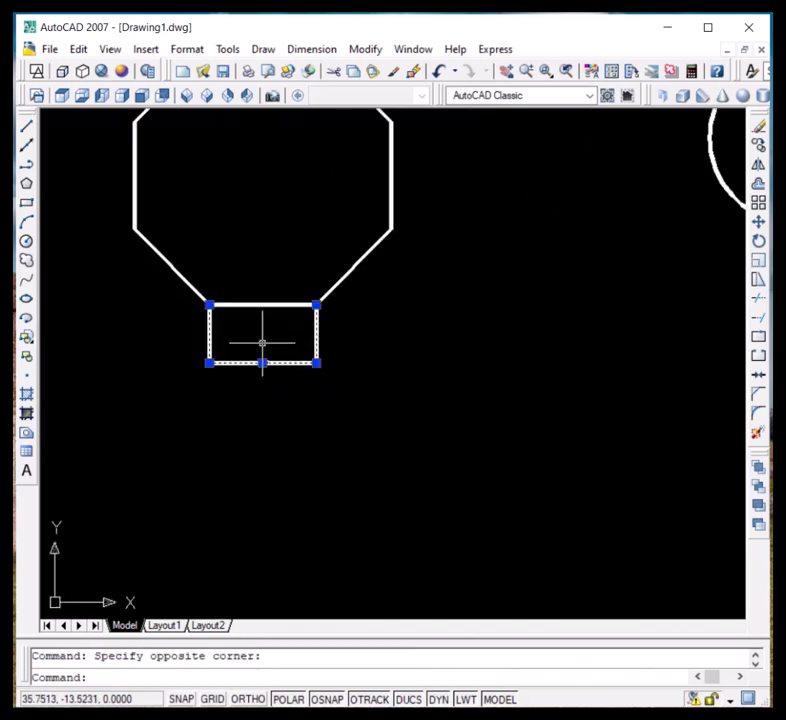
key(Delete)
scroll(290, 360, down, 5)
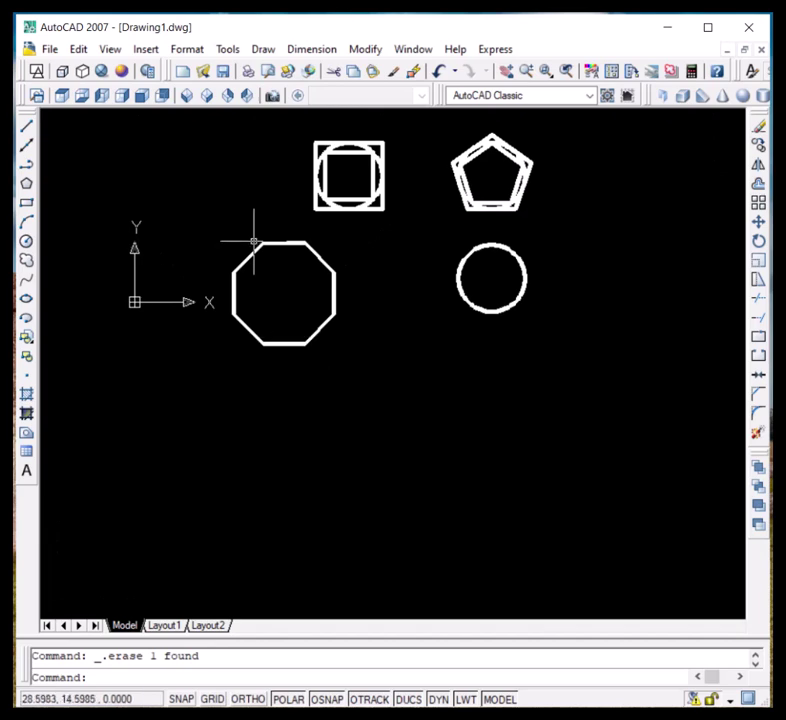
scroll(256, 243, up, 4)
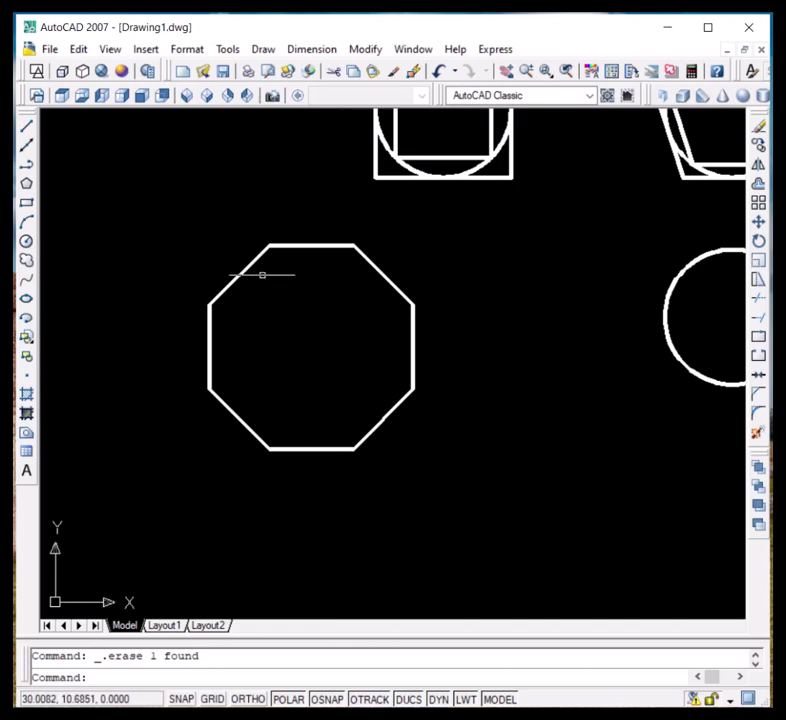
Draw a rectangle in the empty area to the right of the existing shapes, with its opposite corner at relative coordinates 10, -20
scroll(250, 267, down, 5)
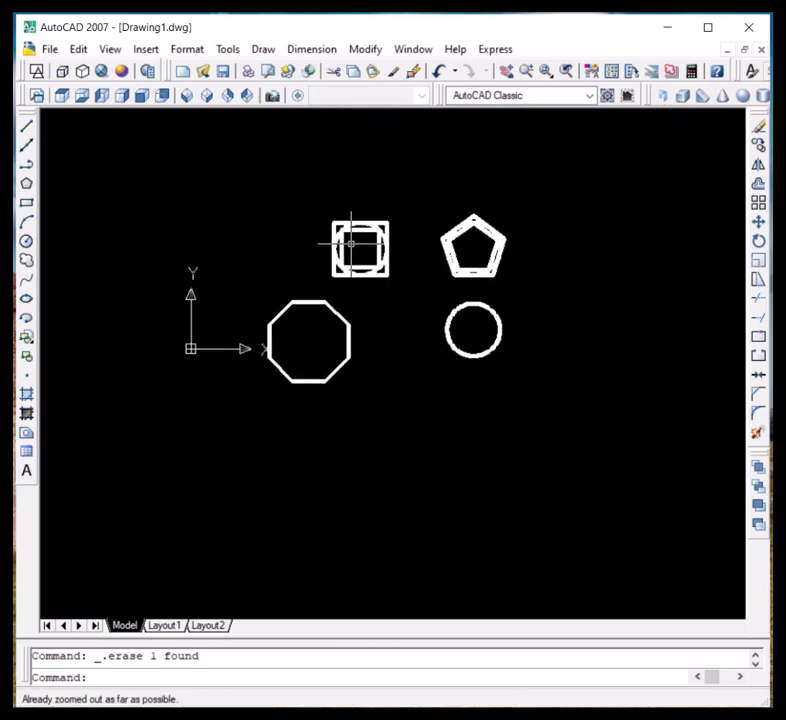
scroll(351, 242, up, 5)
scroll(351, 242, down, 2)
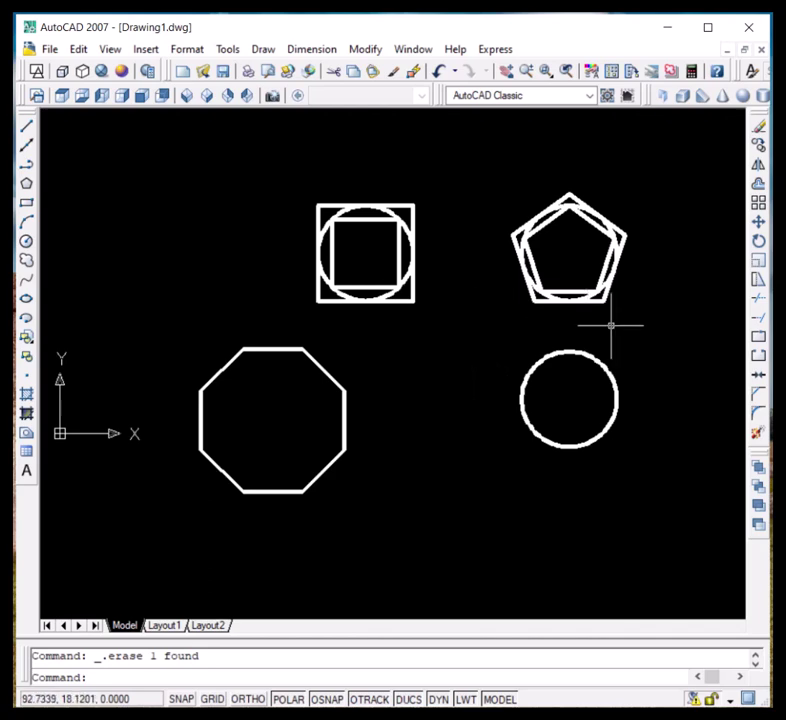
click(264, 50)
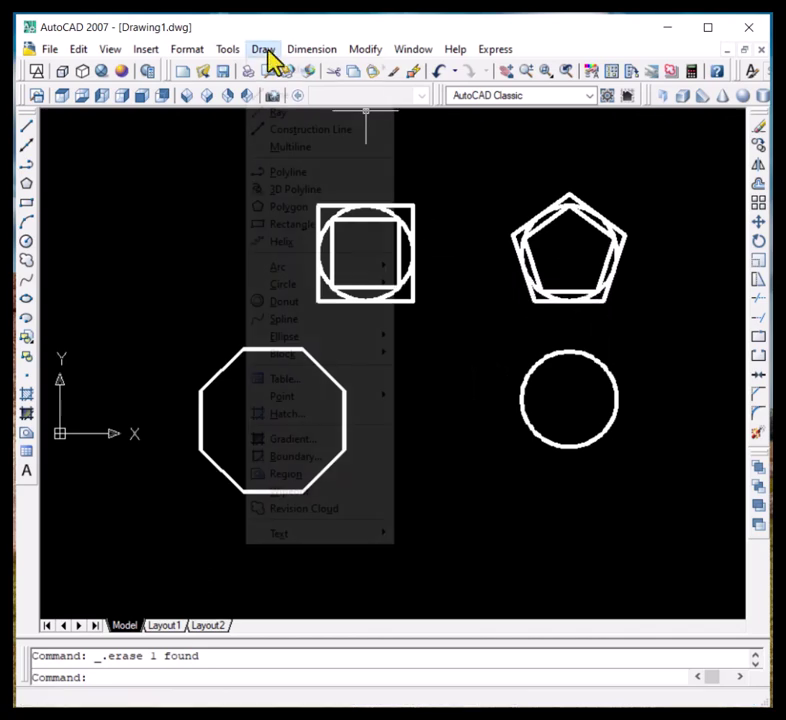
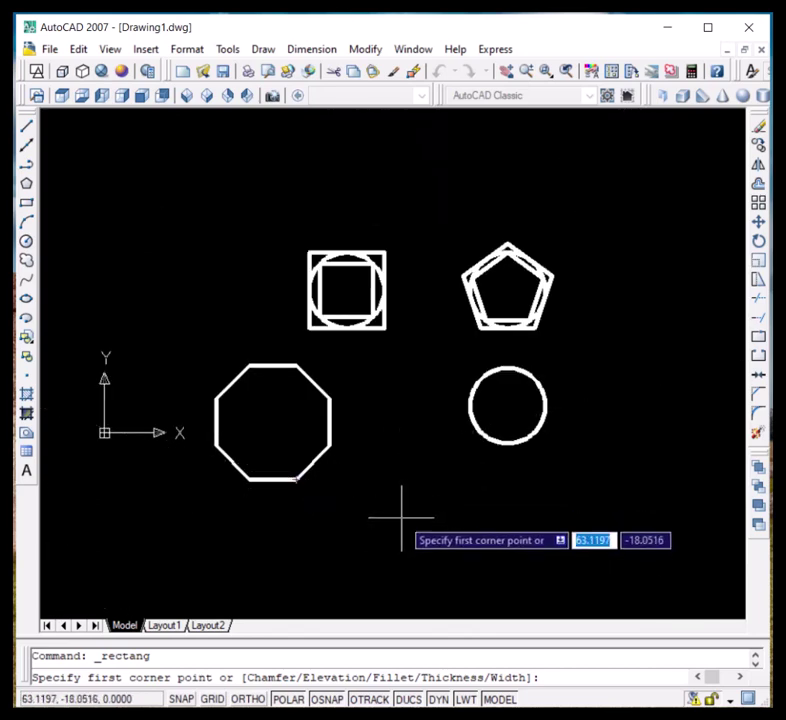
scroll(401, 518, down, 5)
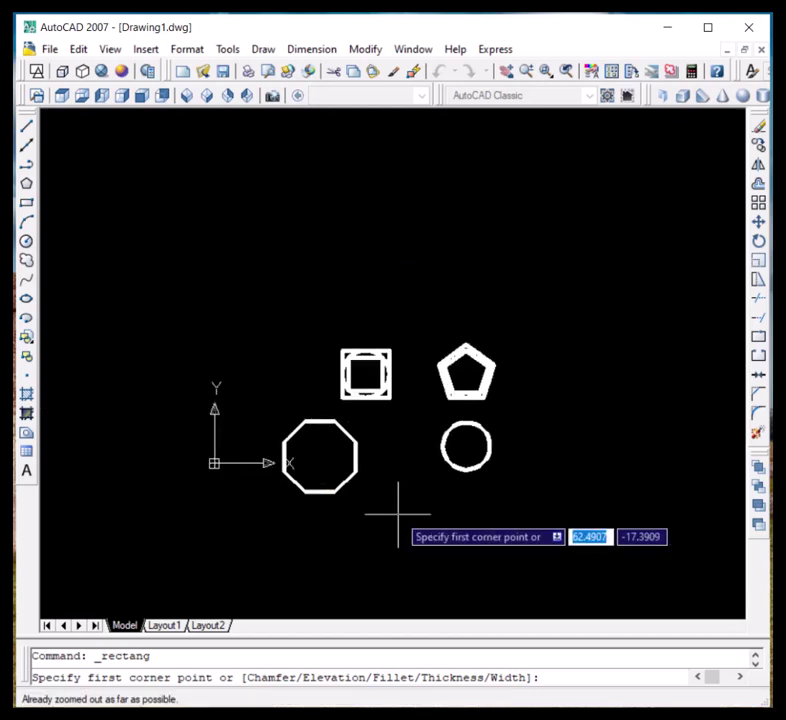
click(282, 180)
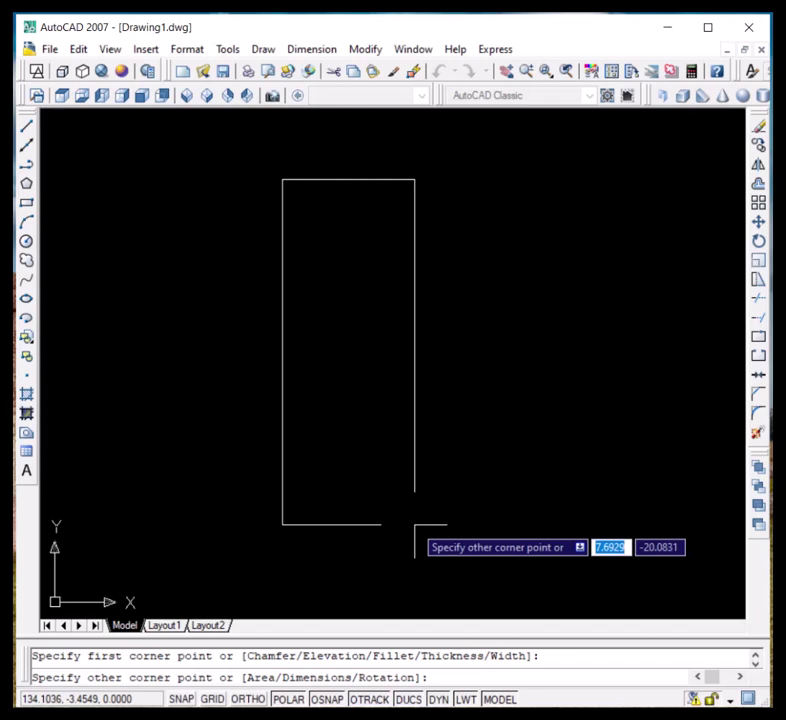
text(10)
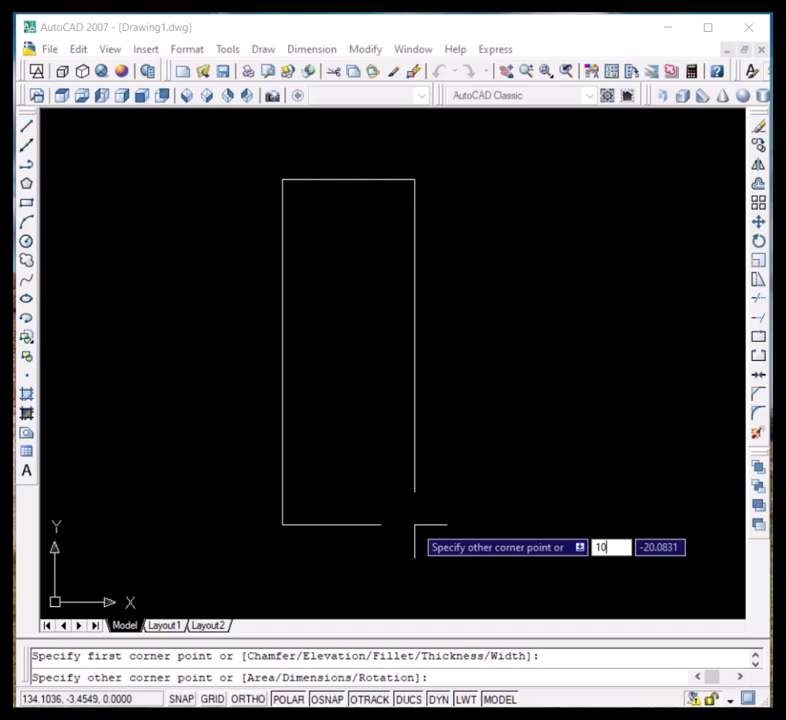
key(Tab)
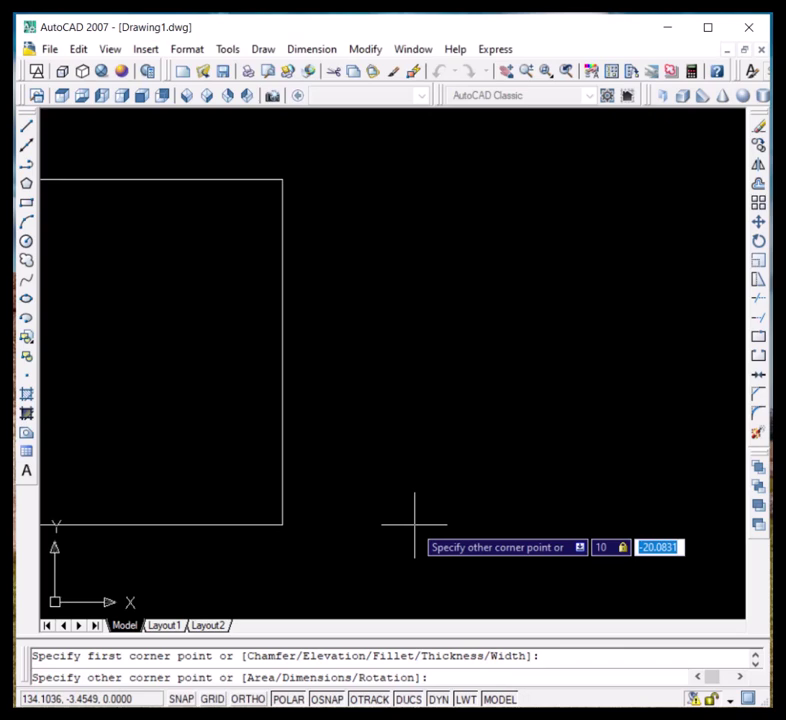
text(-20)
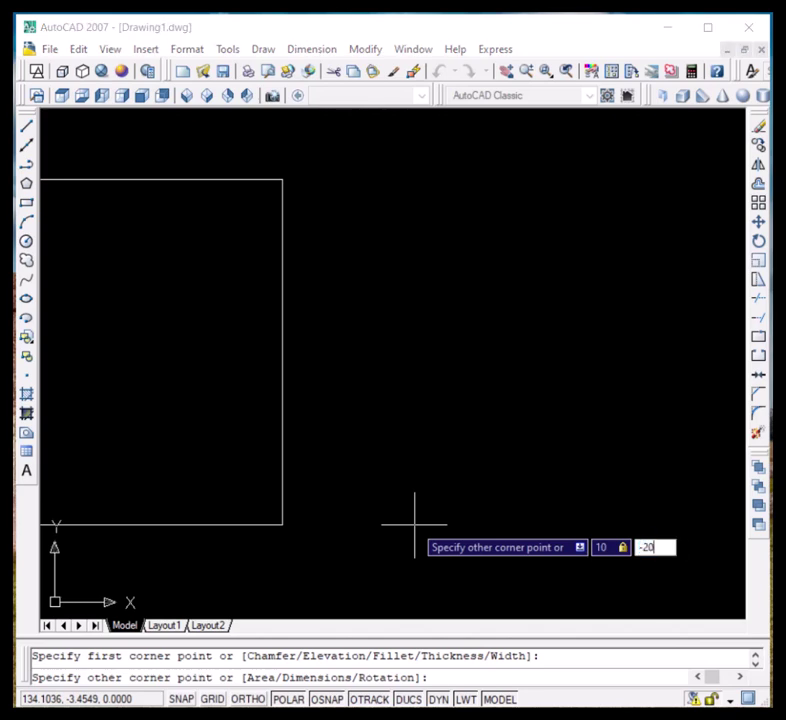
key(Return)
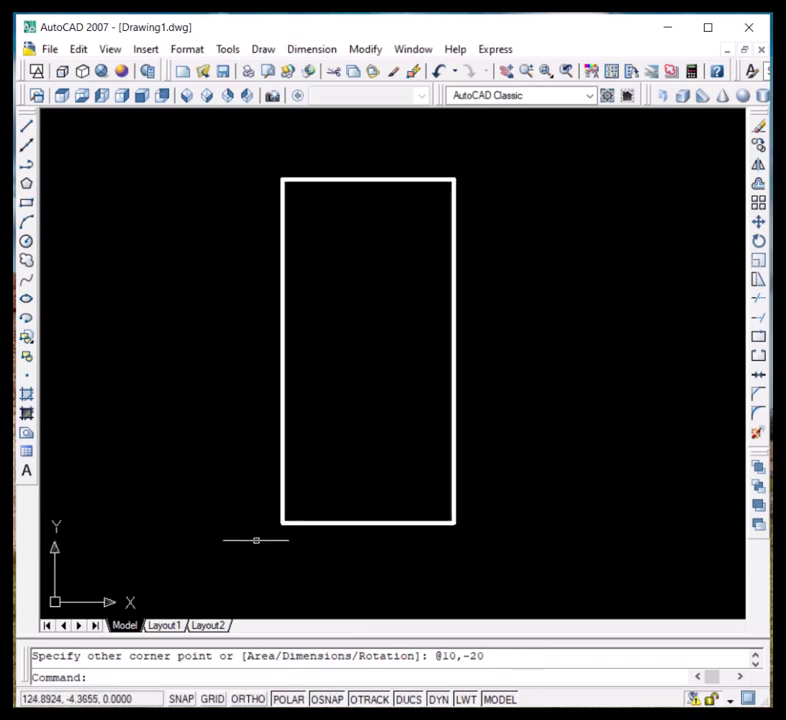
Draw a helix centred inside the rectangle with base radius 3, top radius 3 and height 20
click(263, 49)
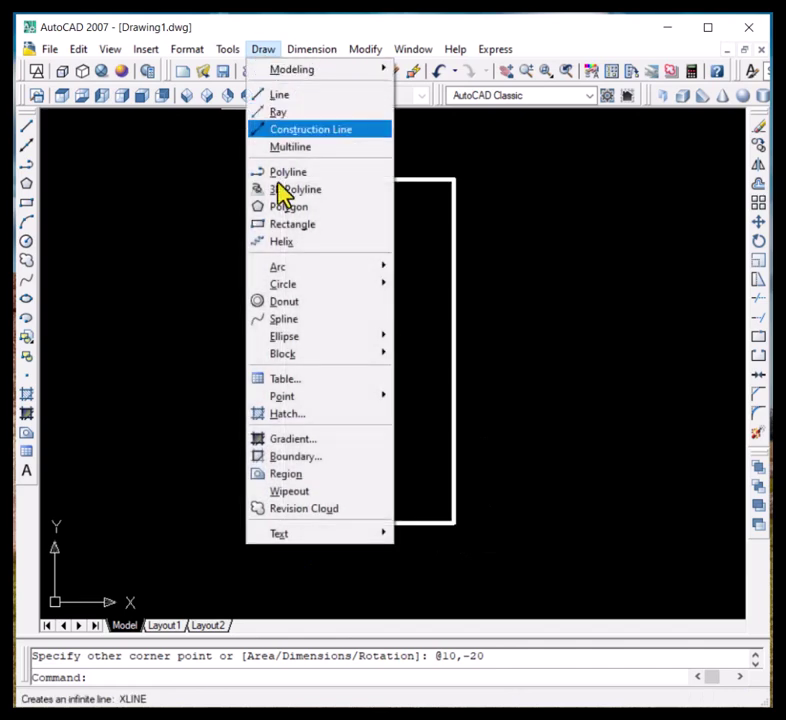
click(285, 244)
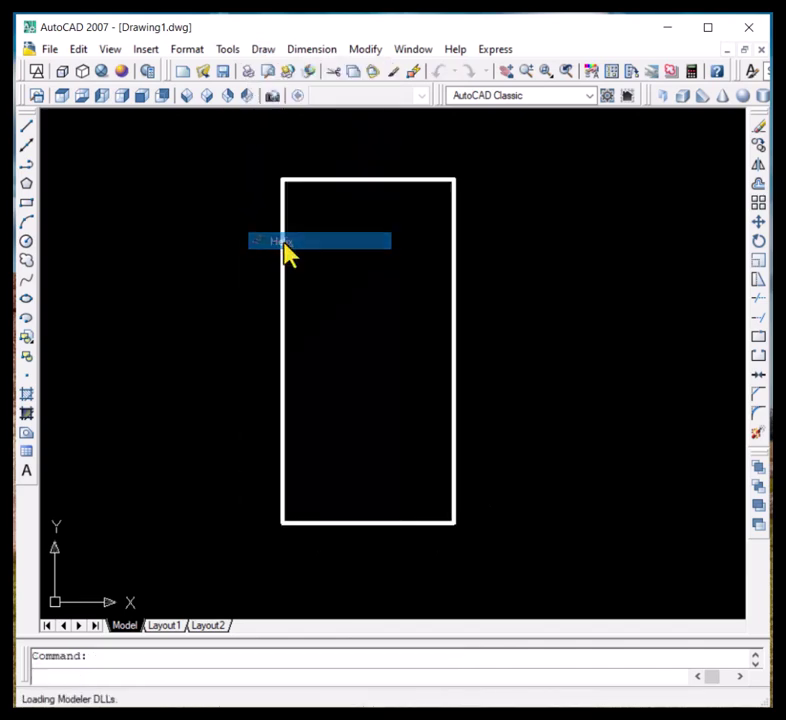
scroll(177, 276, down, 2)
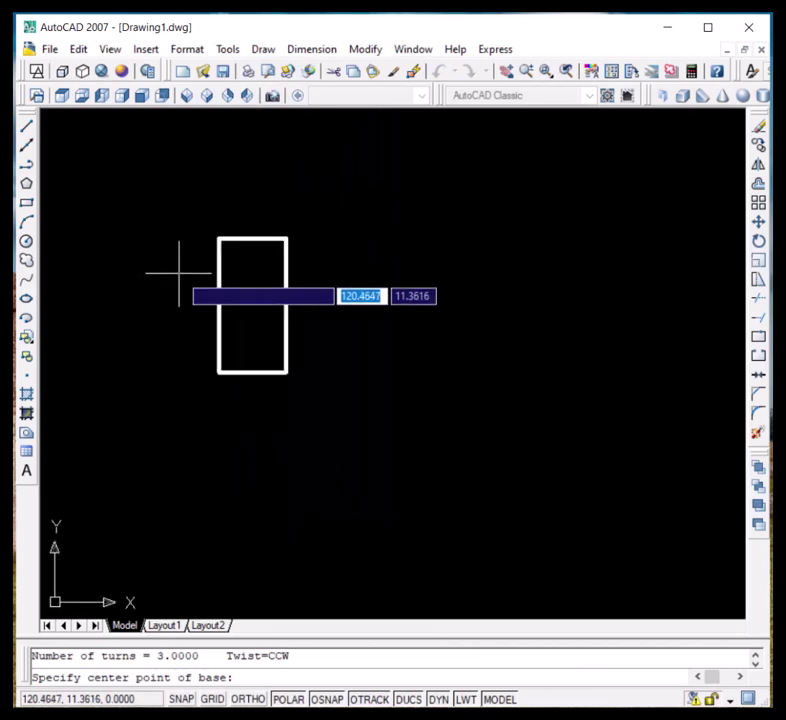
scroll(348, 272, up, 5)
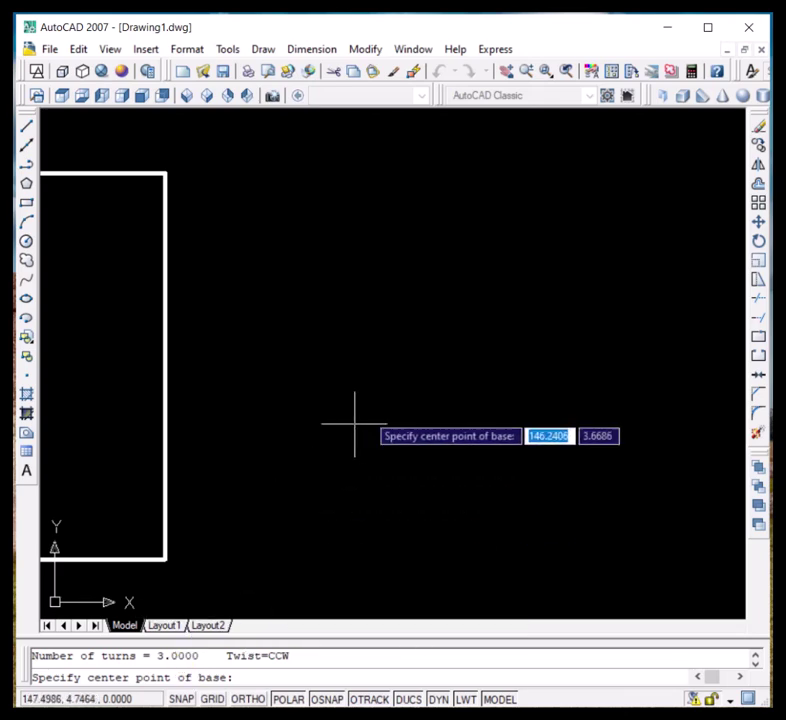
scroll(289, 352, down, 4)
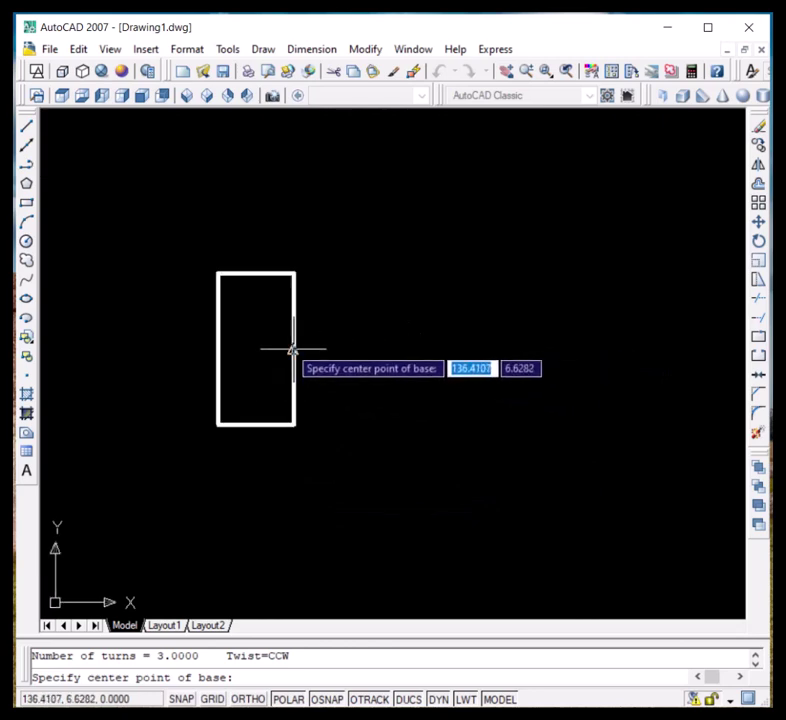
scroll(293, 350, up, 3)
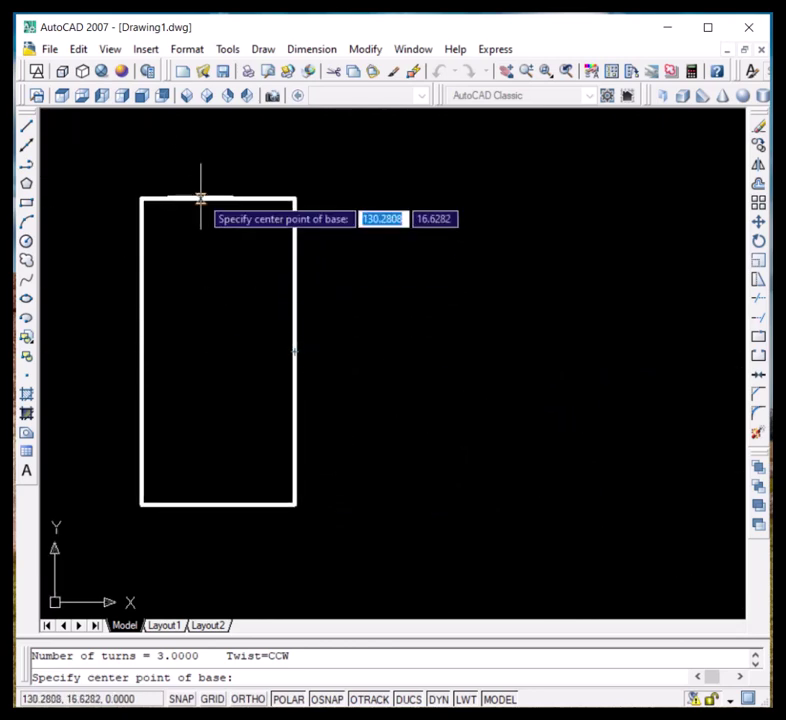
click(219, 352)
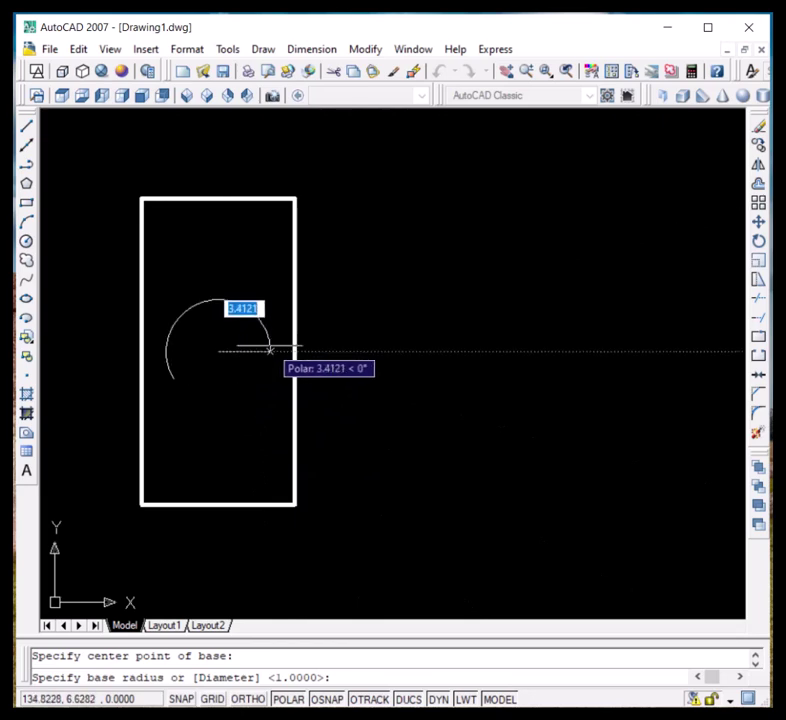
text(3)
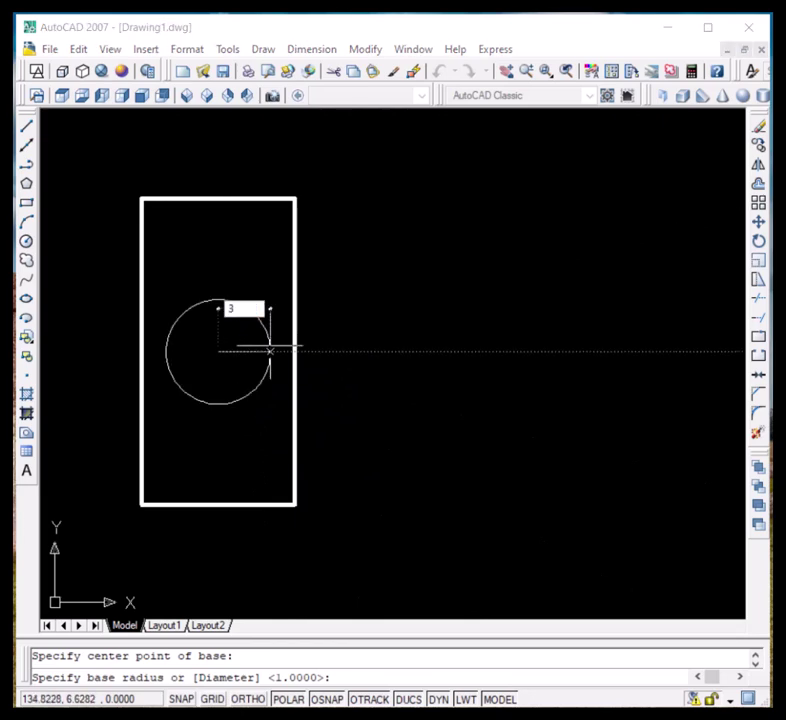
key(Return)
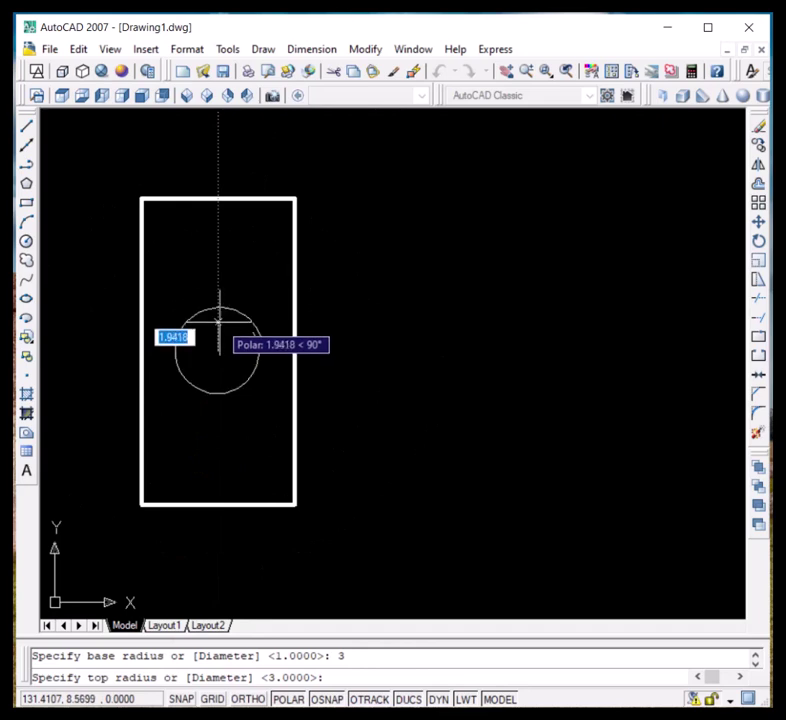
text(3)
key(Return)
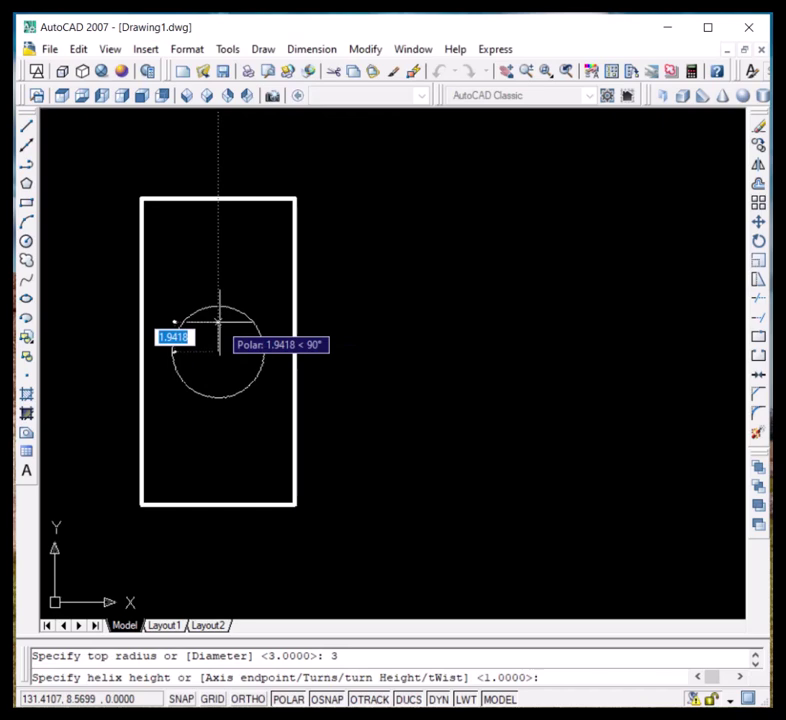
text(20)
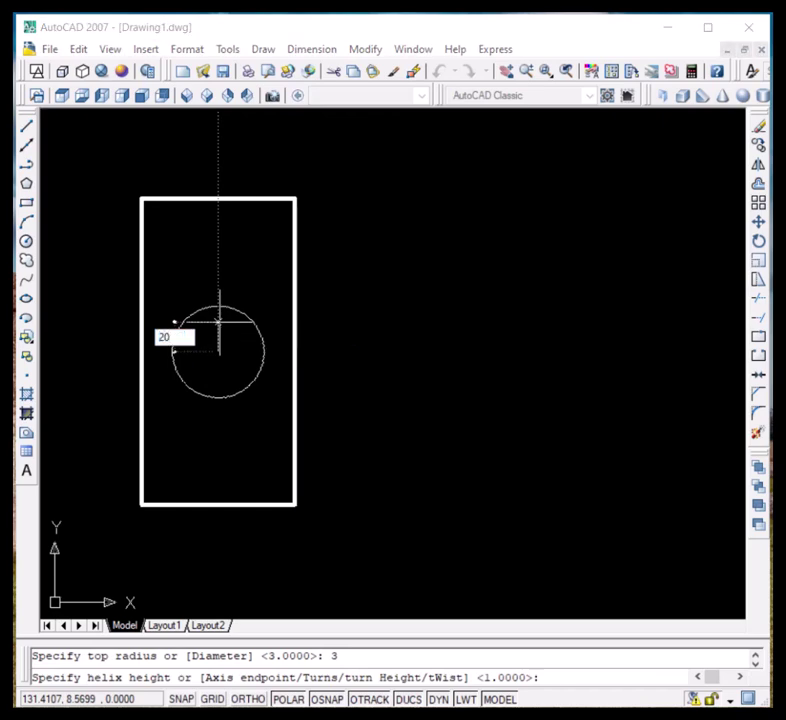
key(Return)
Switch to the NW Isometric view to examine the helix rising from the rectangle
scroll(225, 316, up, 3)
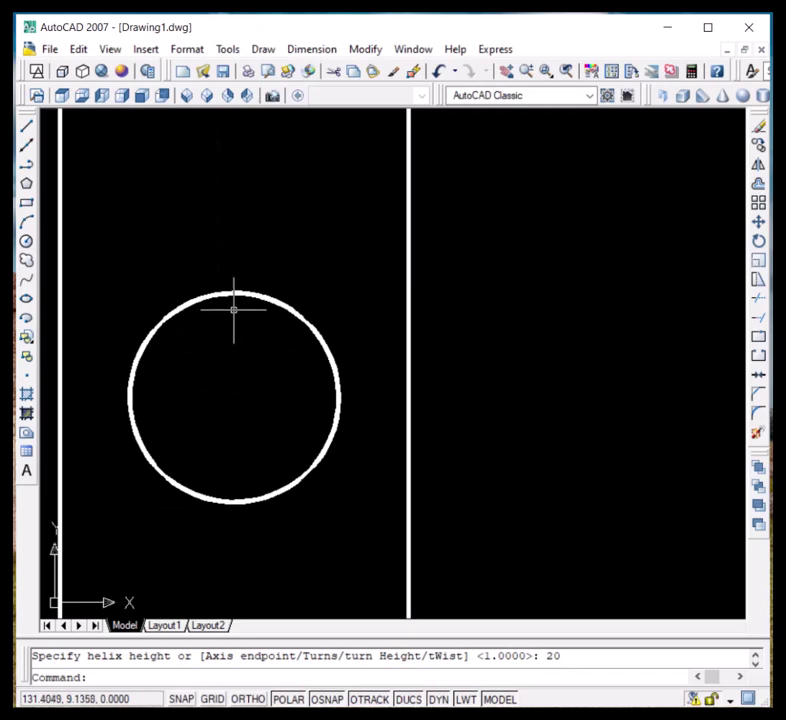
scroll(232, 312, down, 4)
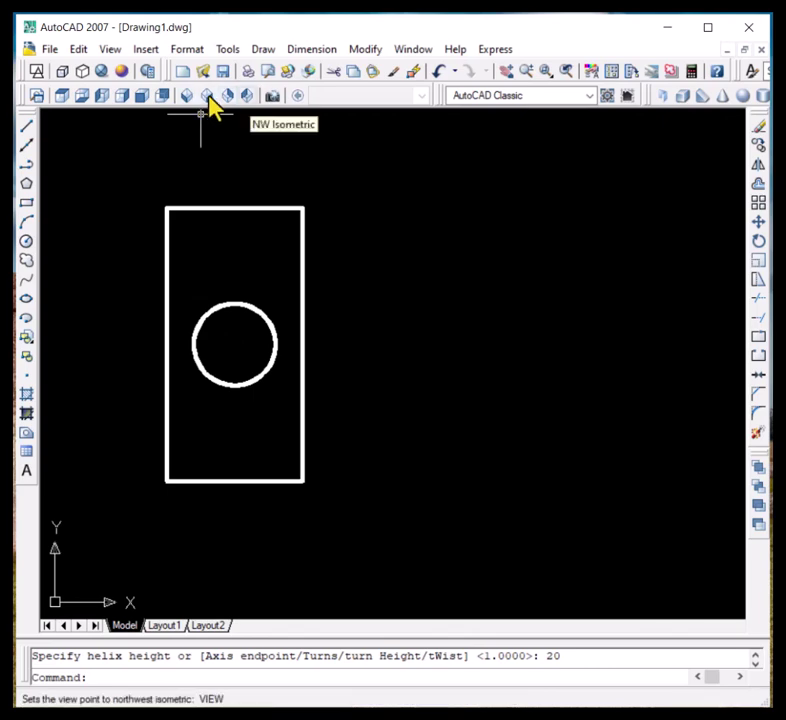
click(247, 95)
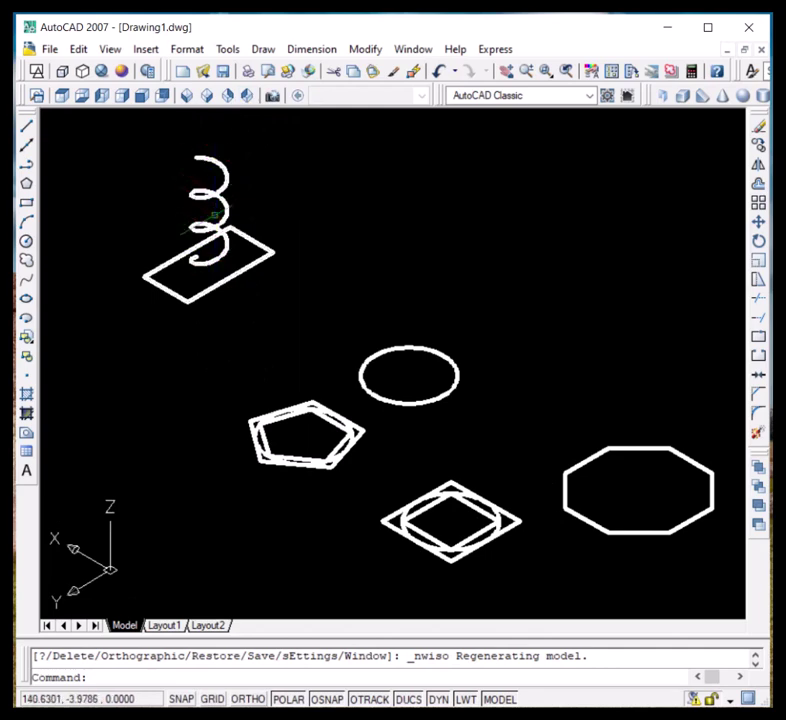
scroll(216, 208, up, 3)
scroll(216, 226, down, 2)
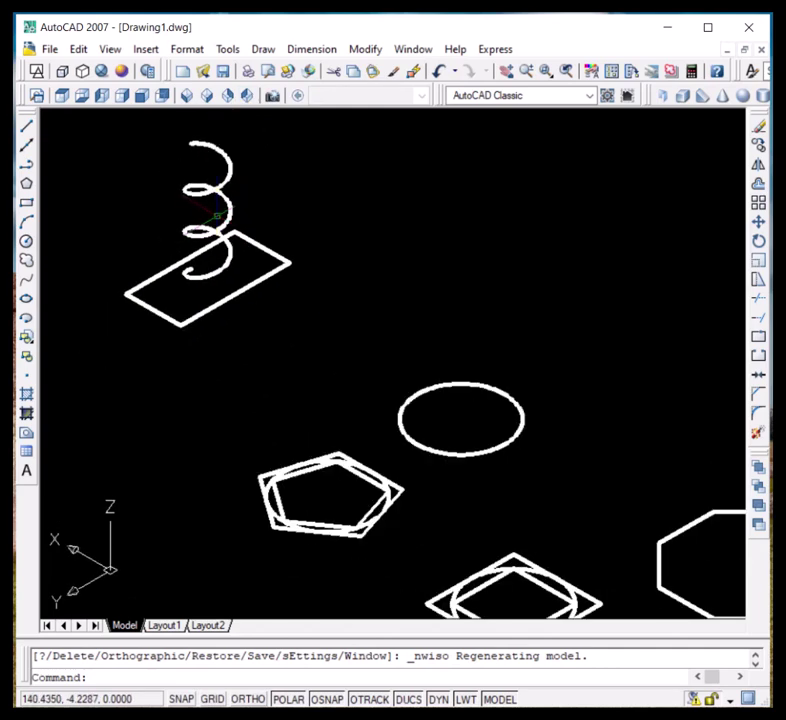
Rotate the model with Free Orbit to look at the helix and the flat shapes from above
click(110, 49)
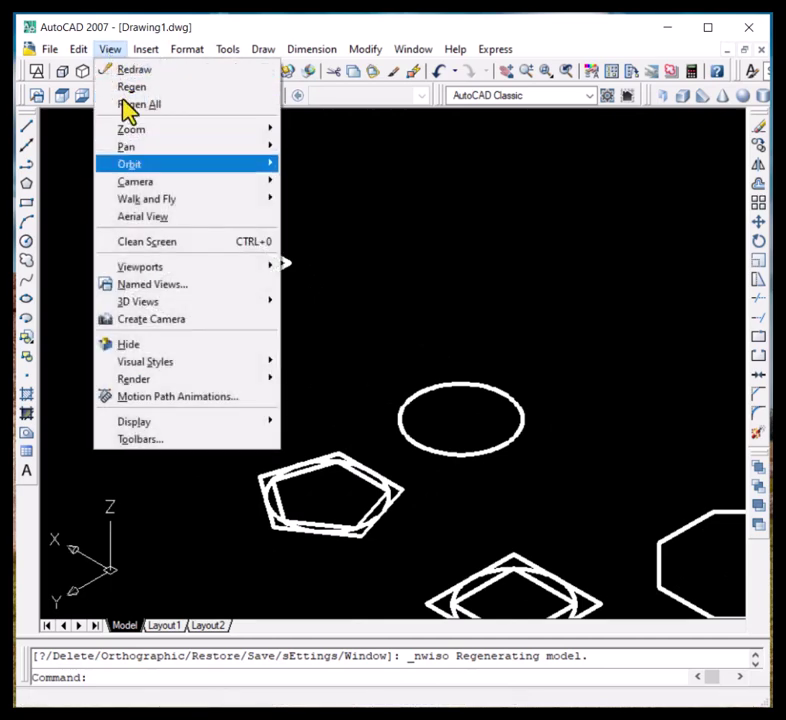
mouse_move(143, 168)
click(320, 182)
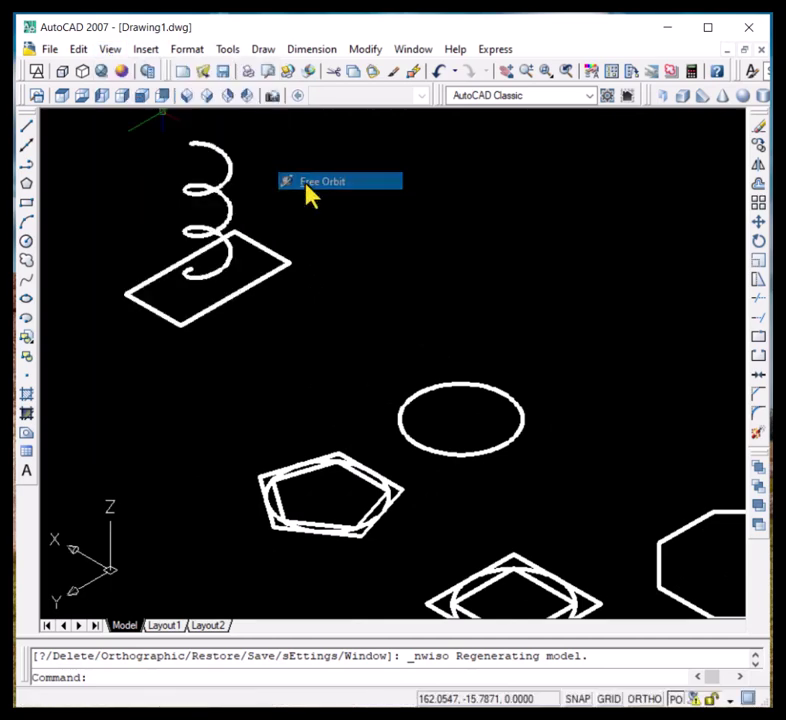
drag(339, 304, 443, 486)
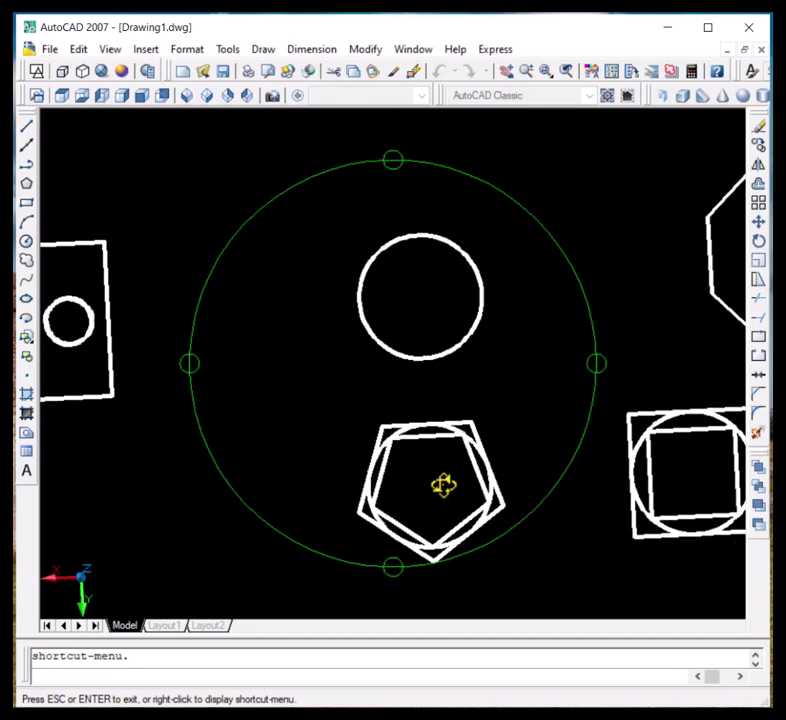
Restore the Top view and examine the single circle below the pentagons
click(59, 96)
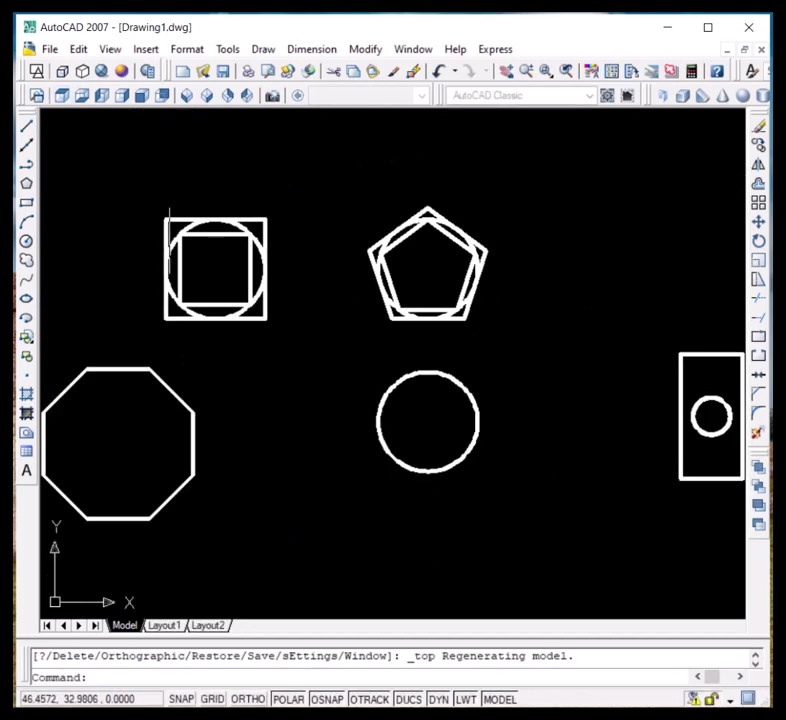
scroll(453, 386, up, 6)
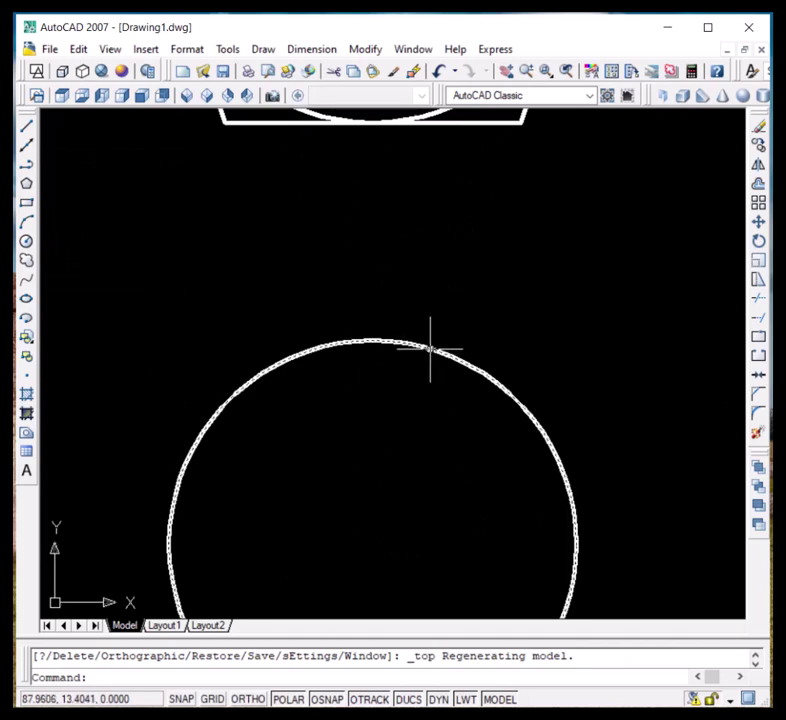
scroll(430, 348, down, 4)
key(Escape)
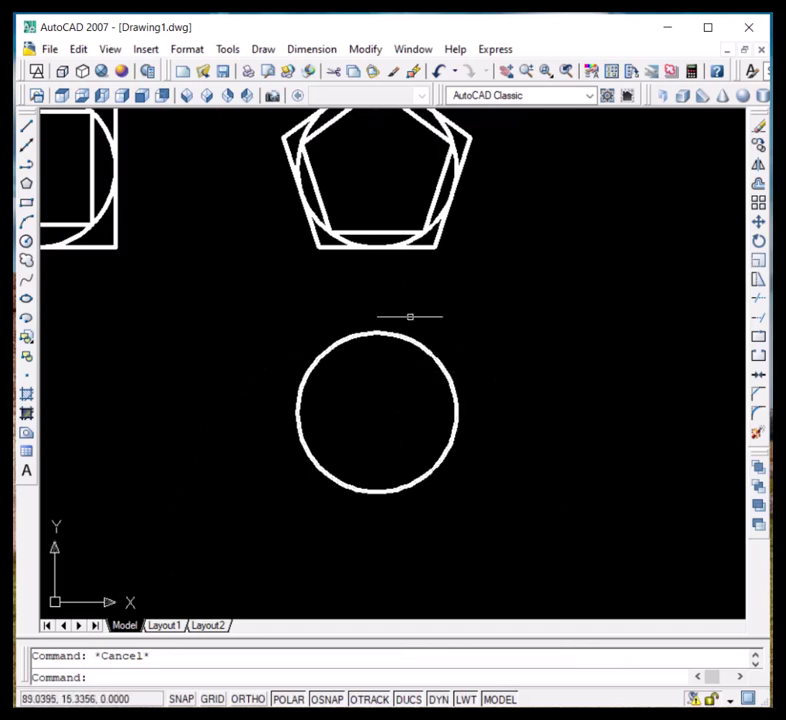
In the NW Isometric view, set the number of turns of the helix on the rectangle to 10
click(247, 96)
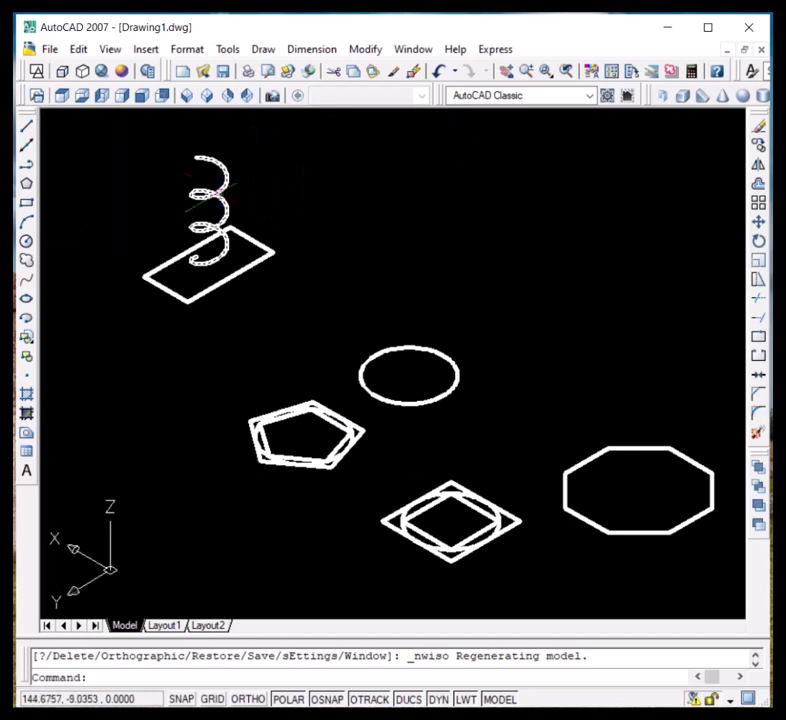
scroll(218, 192, up, 5)
double_click(205, 197)
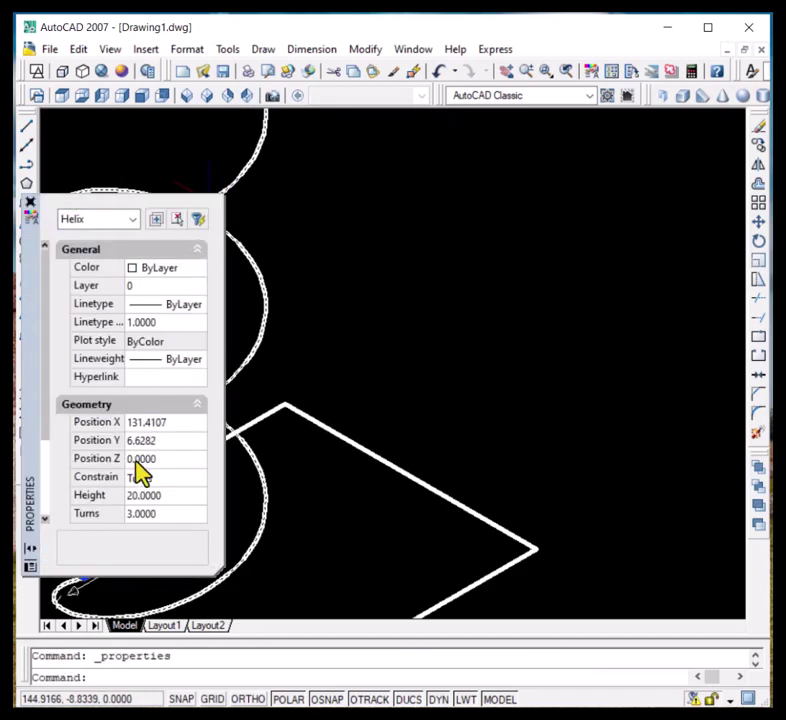
scroll(140, 476, down, 3)
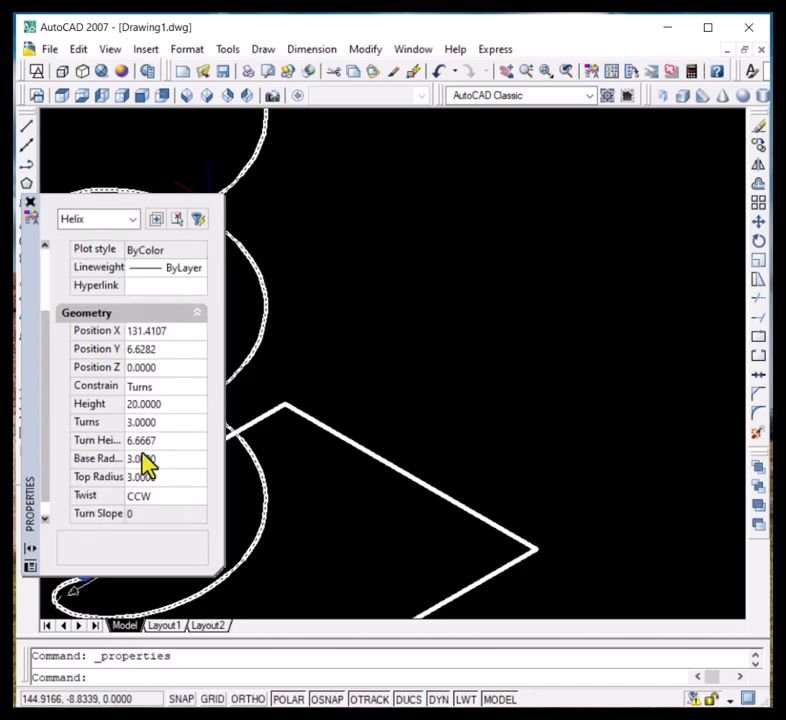
click(160, 423)
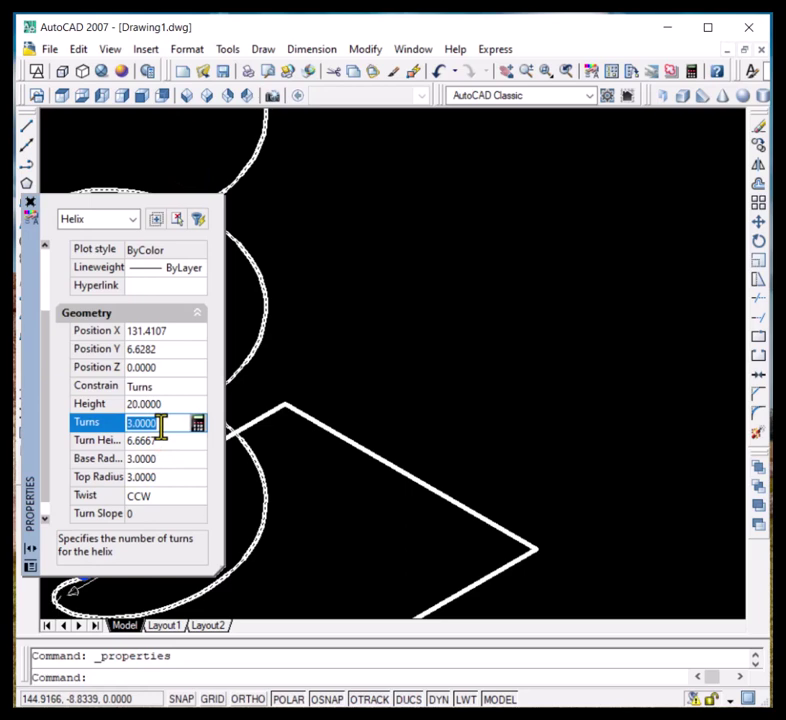
text(10)
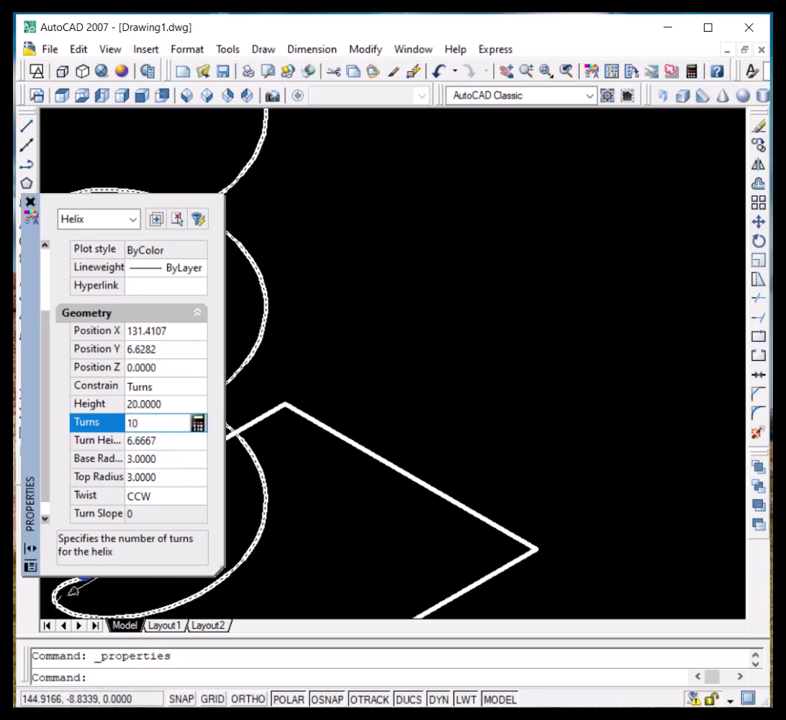
click(160, 440)
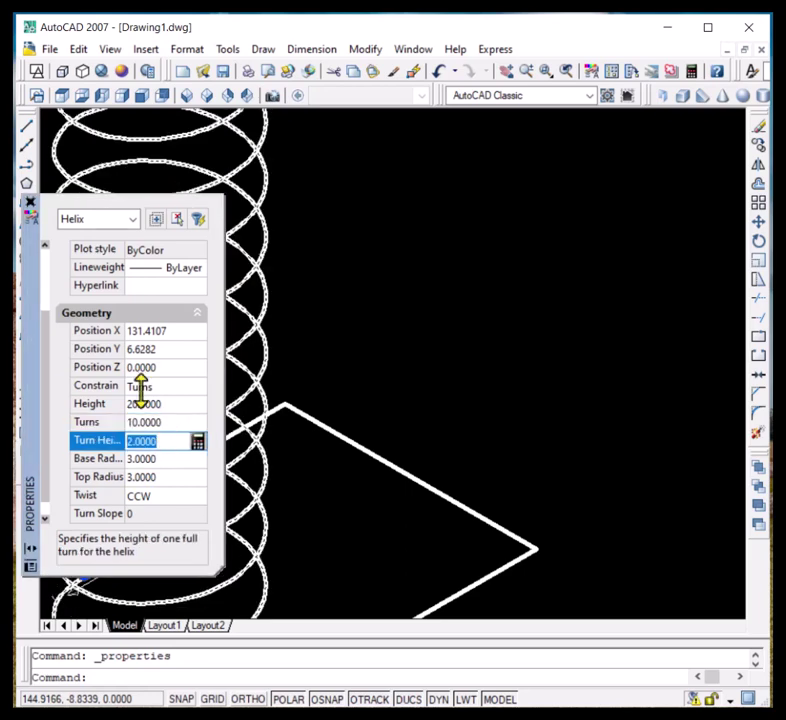
click(30, 203)
scroll(185, 293, down, 4)
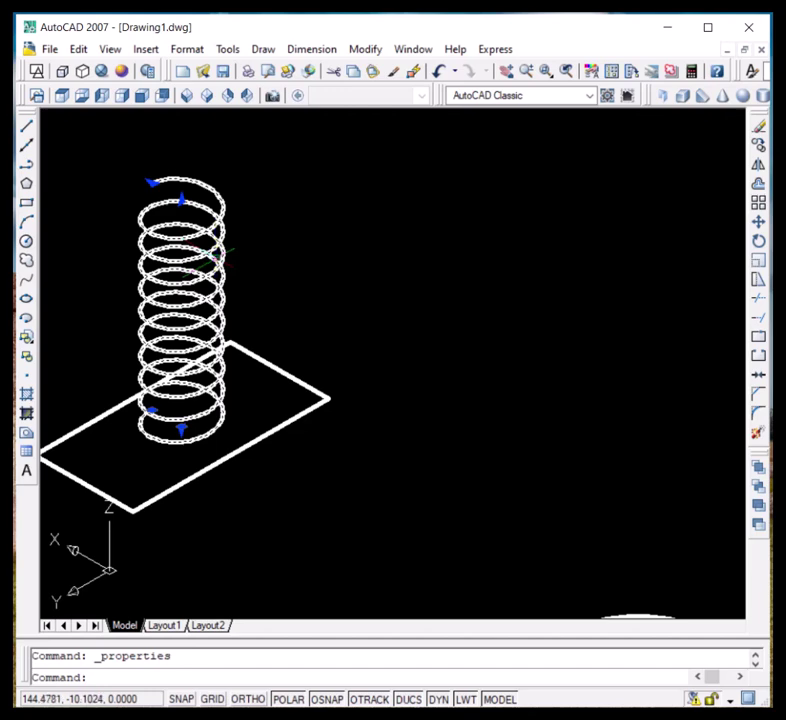
key(Escape)
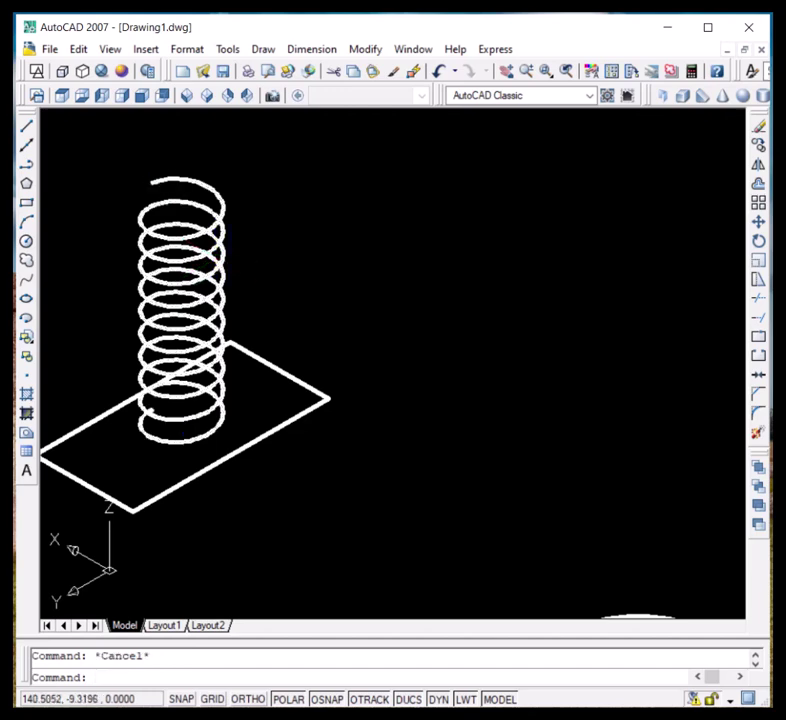
In the Top view, draw a helix centred about 20.5 units directly below the first helix's centre, with base radius 3, top radius 6 and height 20
click(62, 95)
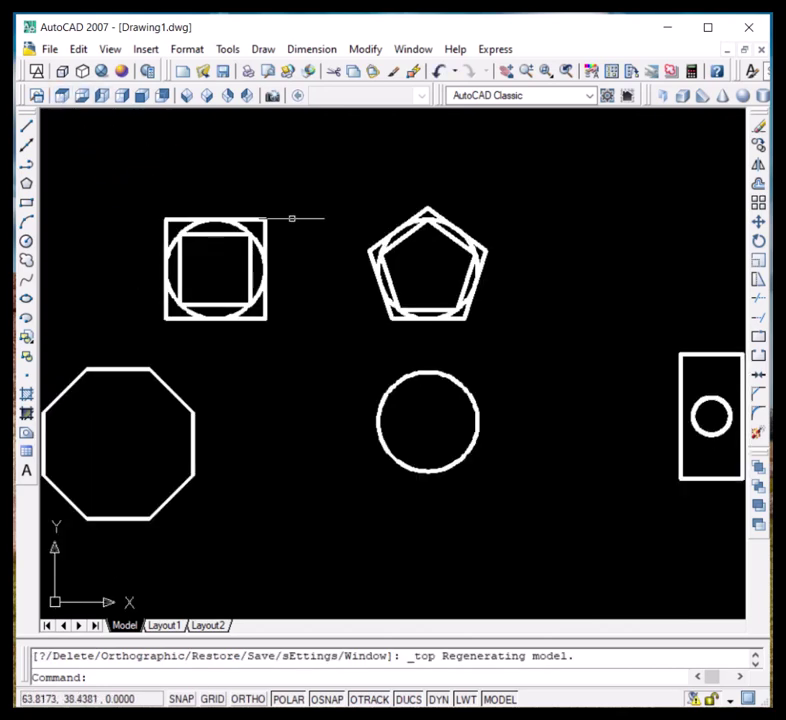
click(263, 50)
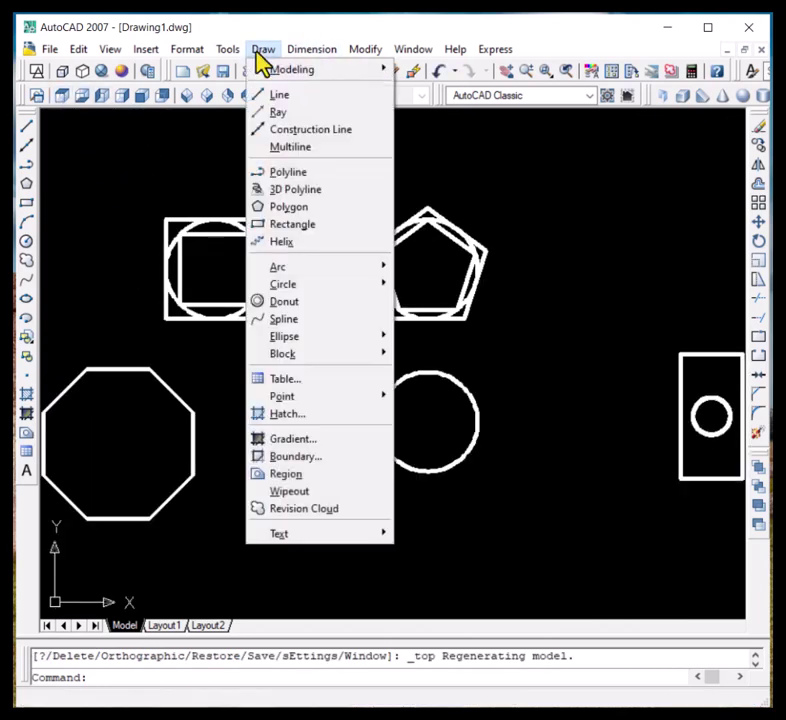
click(295, 243)
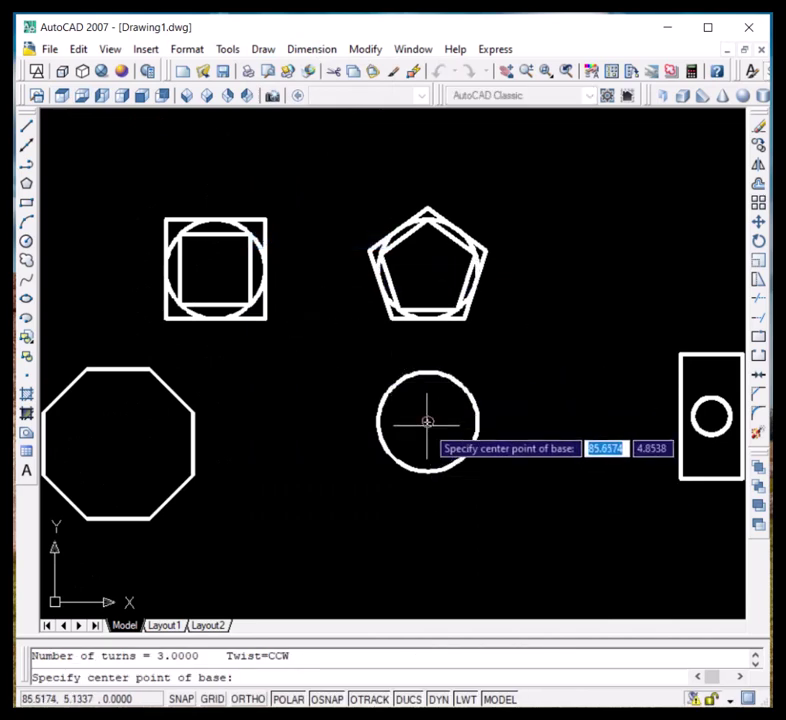
scroll(426, 421, down, 4)
scroll(537, 418, up, 4)
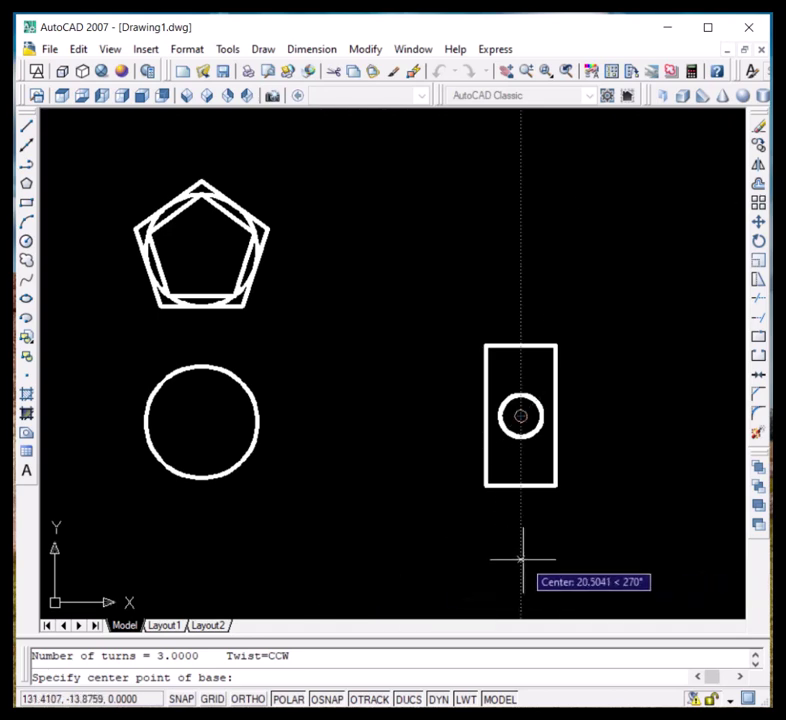
click(521, 558)
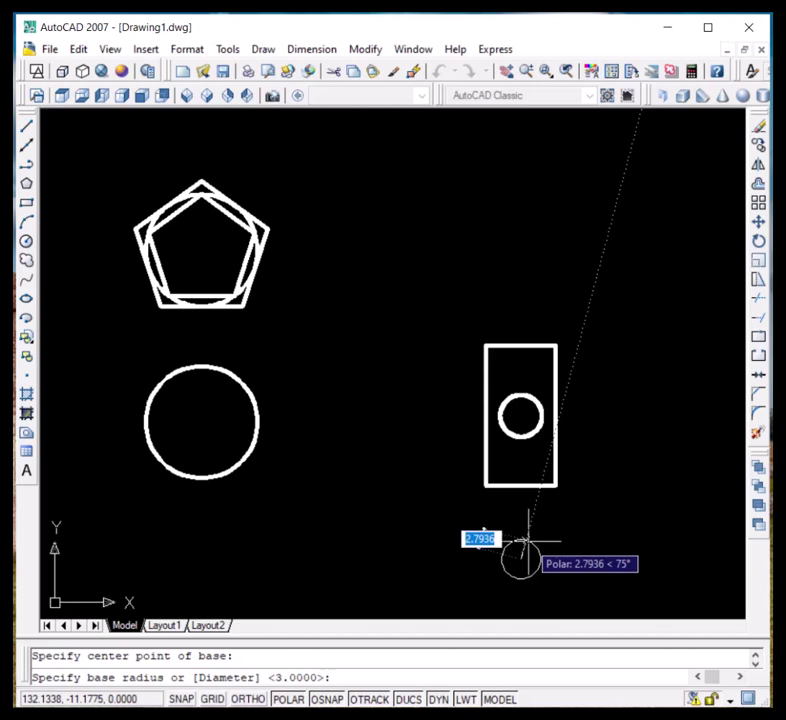
text(3)
key(Return)
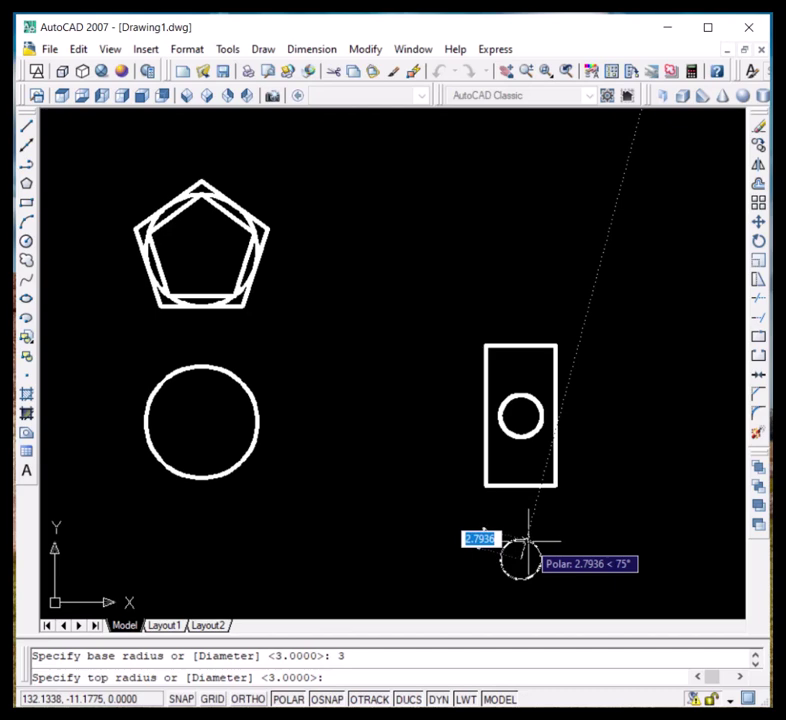
text(6)
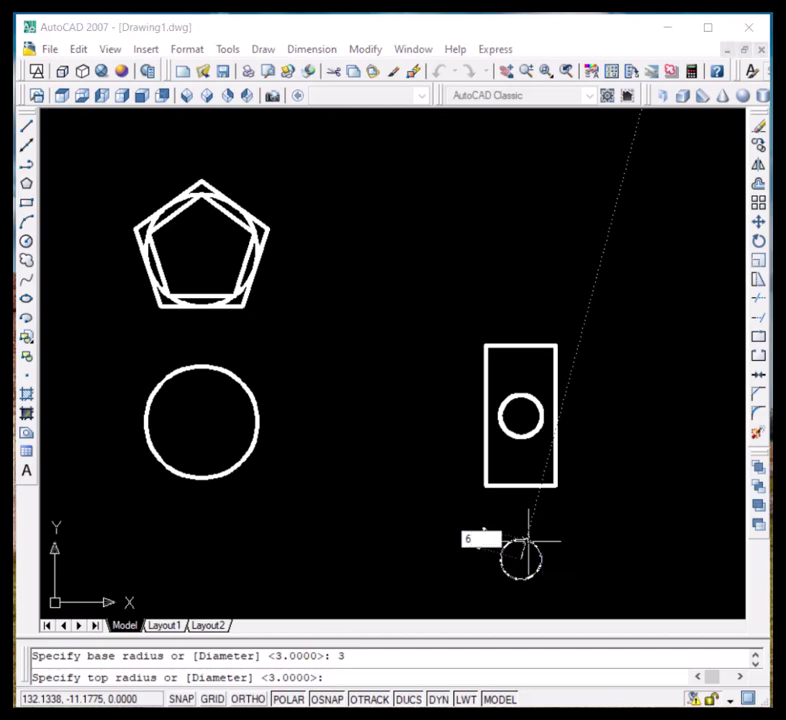
key(Return)
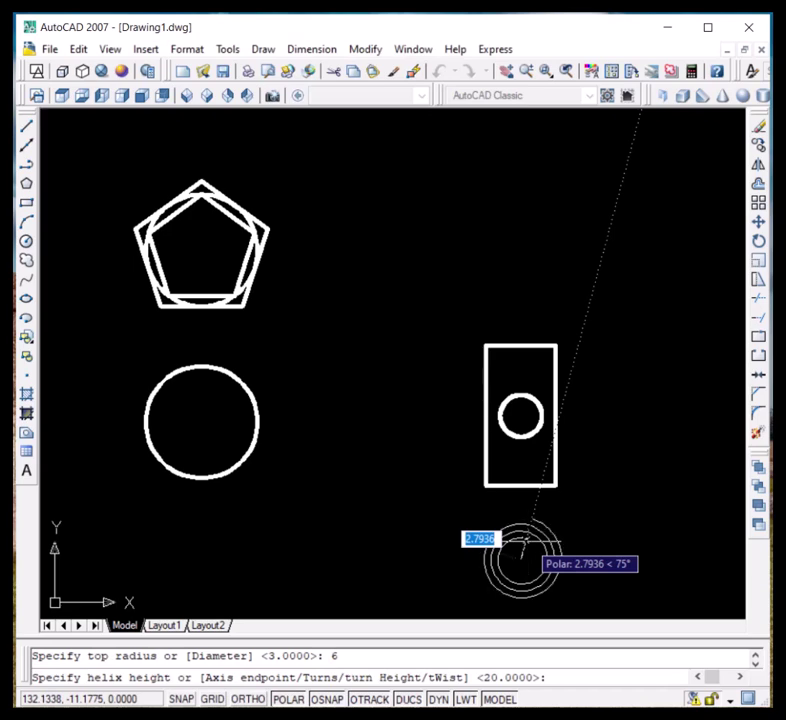
text(20)
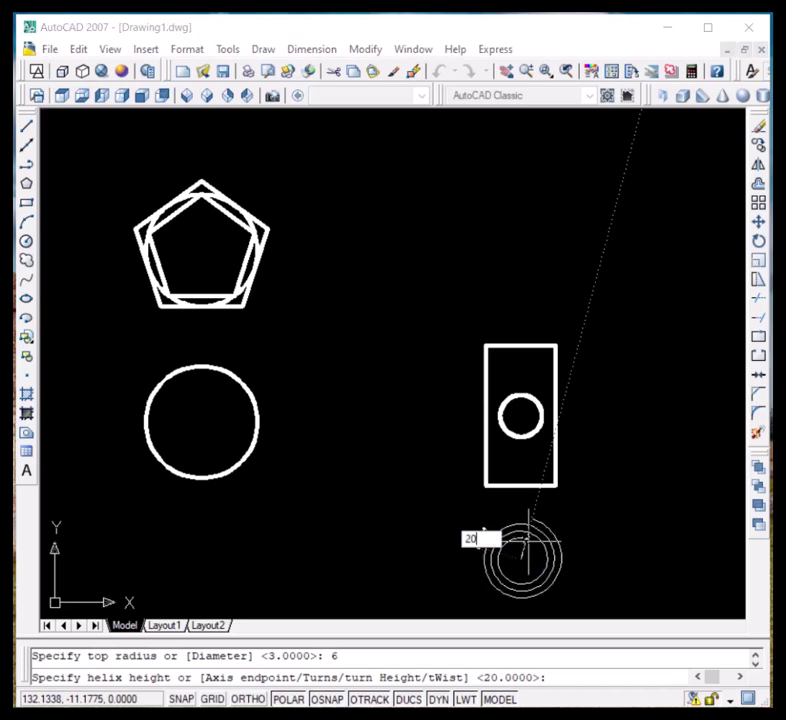
key(Return)
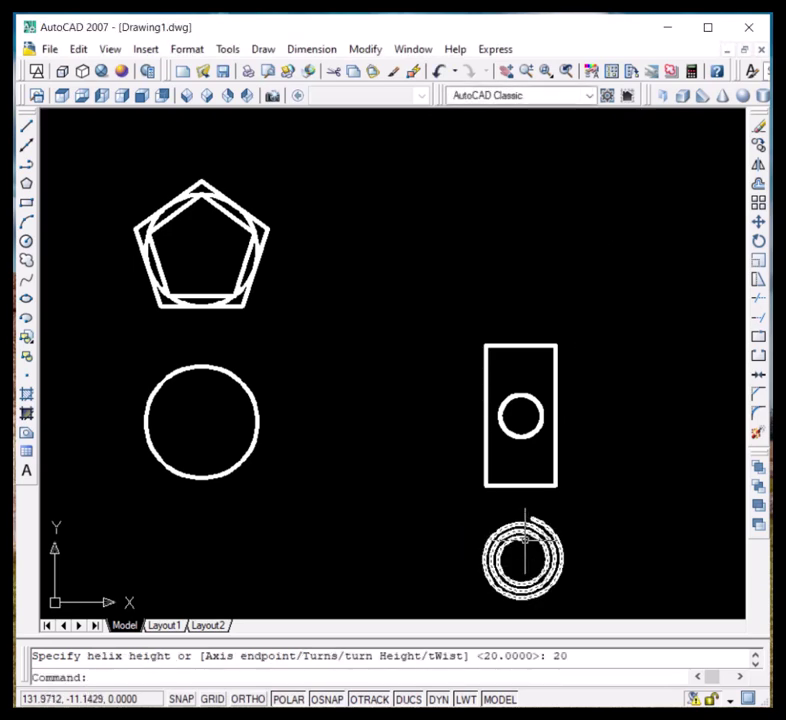
Examine the tapered helix up close from above and in the NW Isometric view beside the first helix
scroll(525, 540, up, 4)
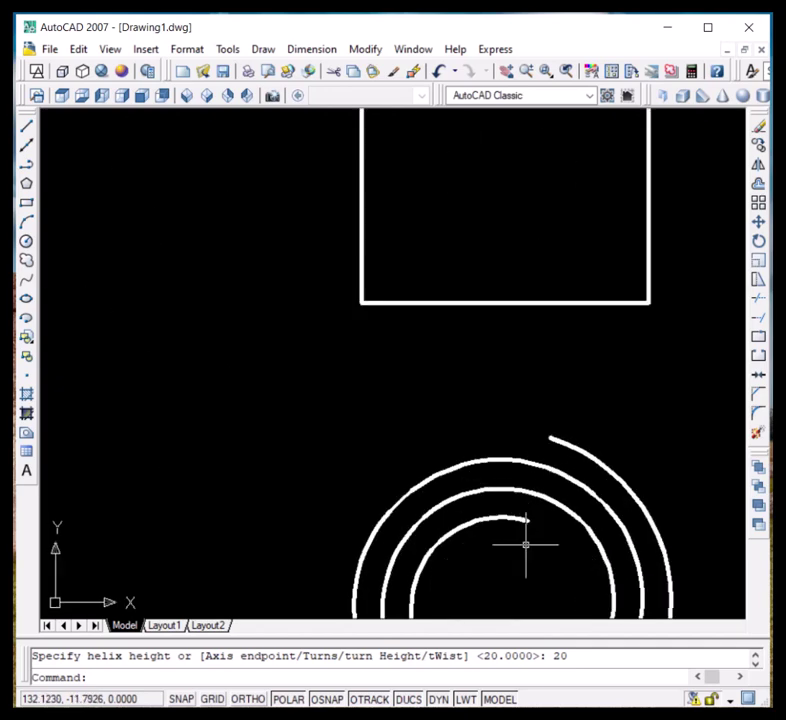
scroll(525, 519, down, 2)
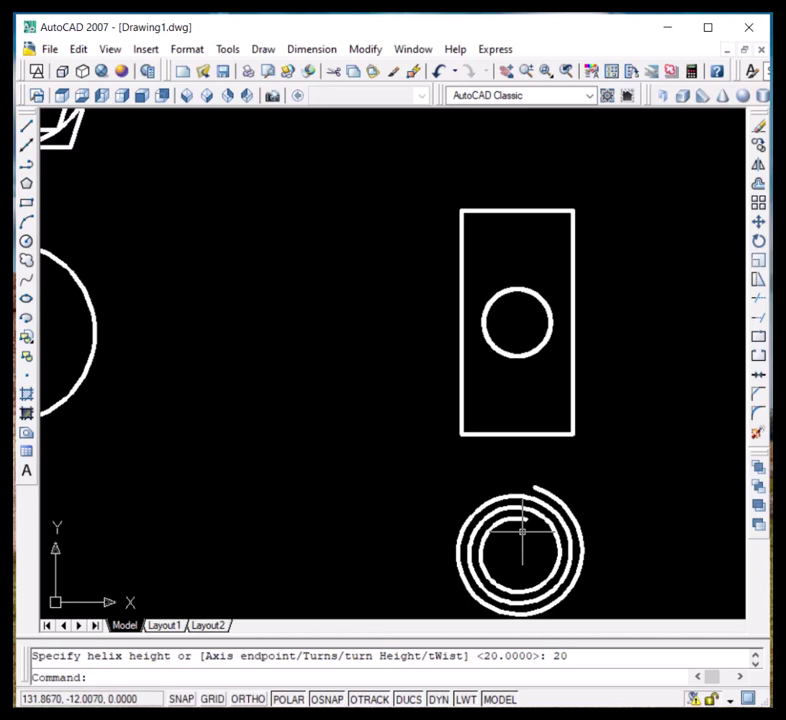
click(246, 95)
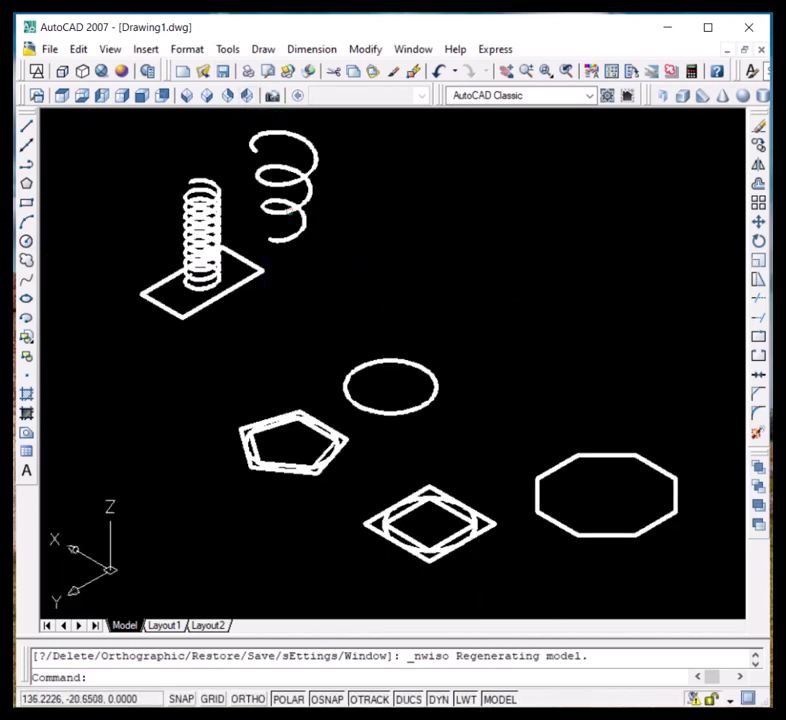
scroll(296, 191, up, 6)
scroll(294, 193, down, 4)
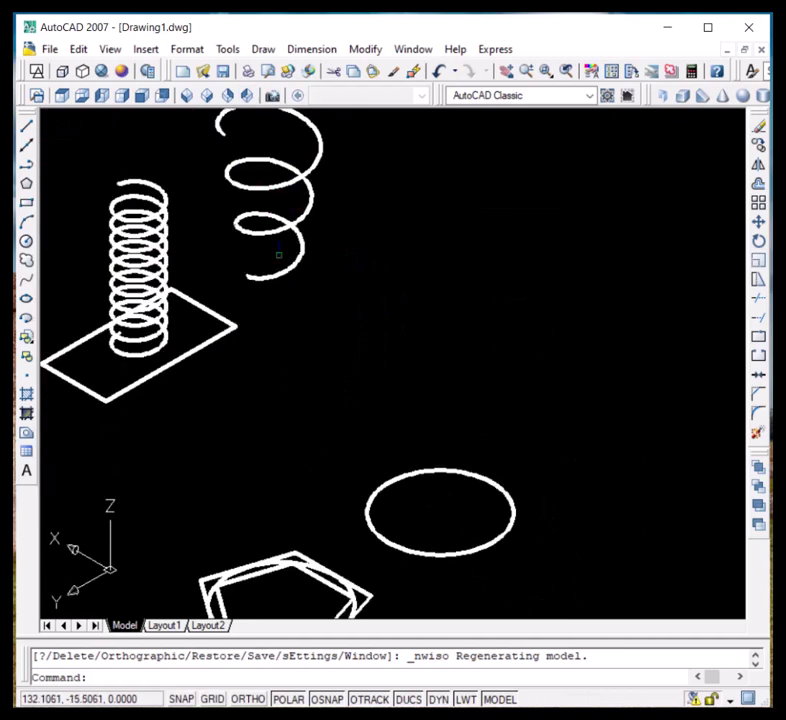
scroll(255, 242, down, 4)
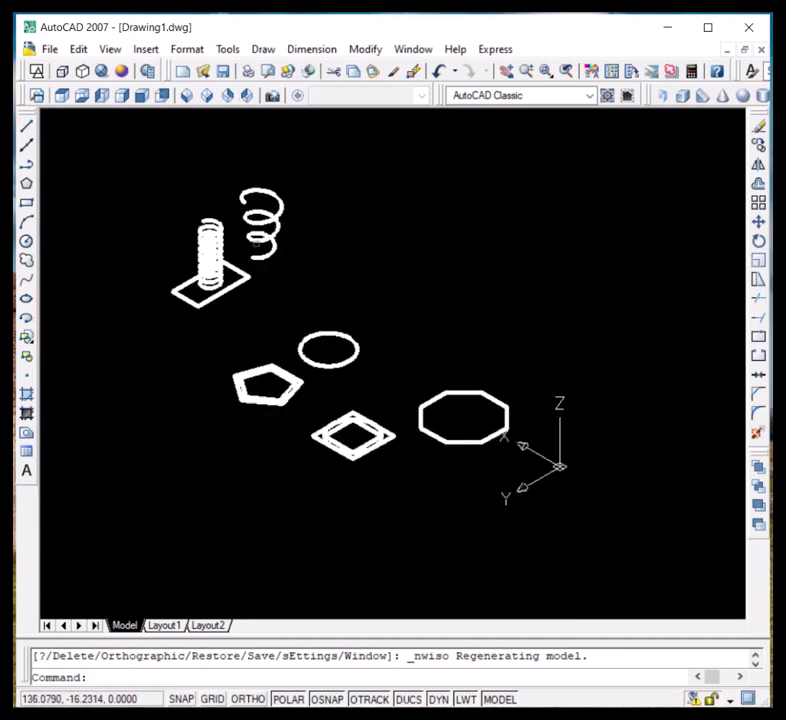
scroll(260, 230, up, 5)
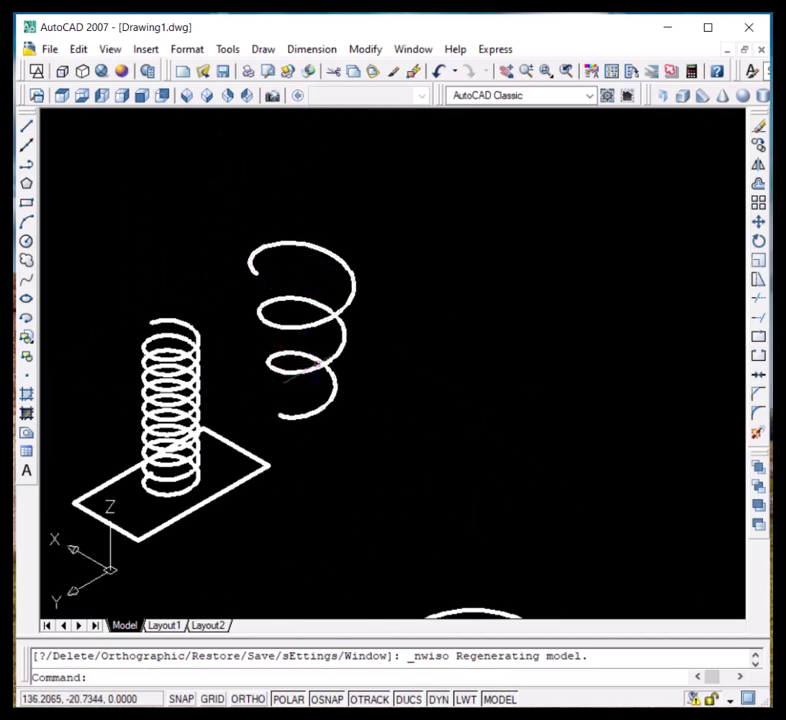
Set the number of turns of the tapered helix to 10
double_click(328, 355)
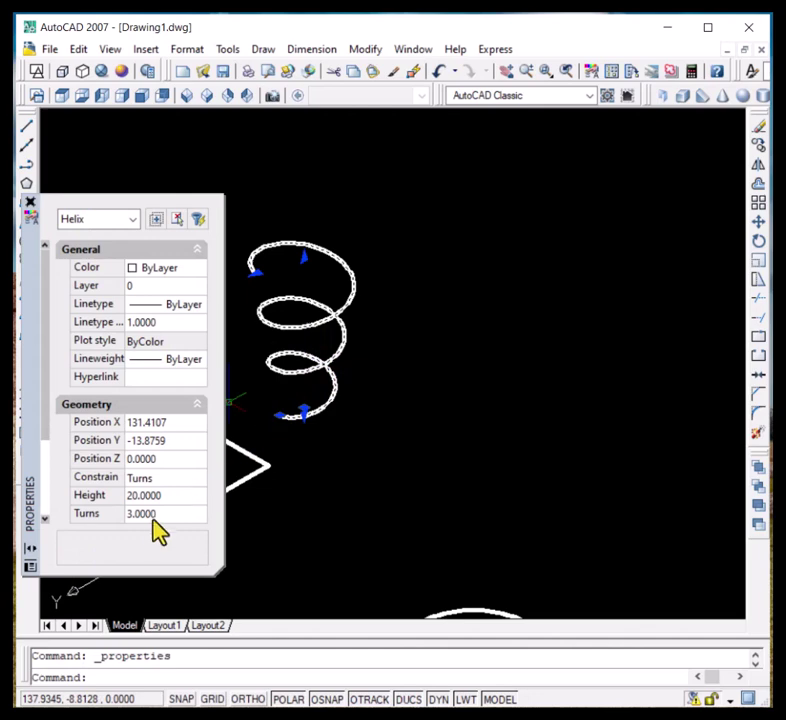
click(148, 515)
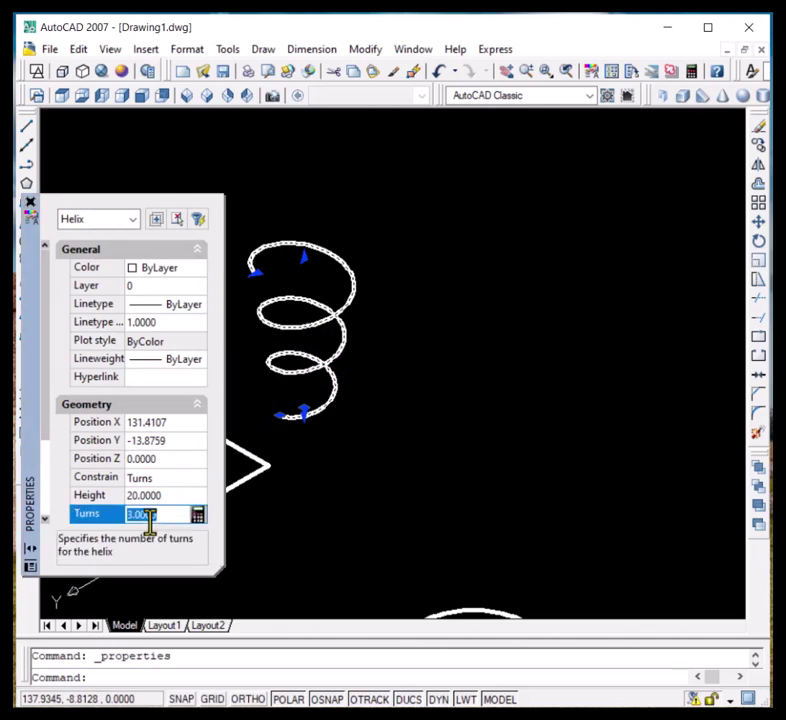
text(10)
key(Return)
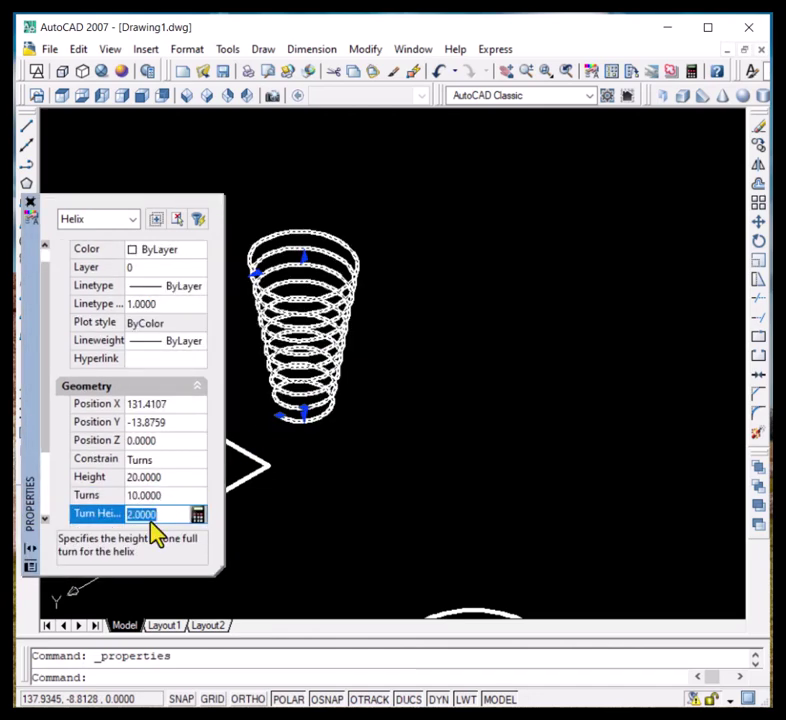
click(30, 202)
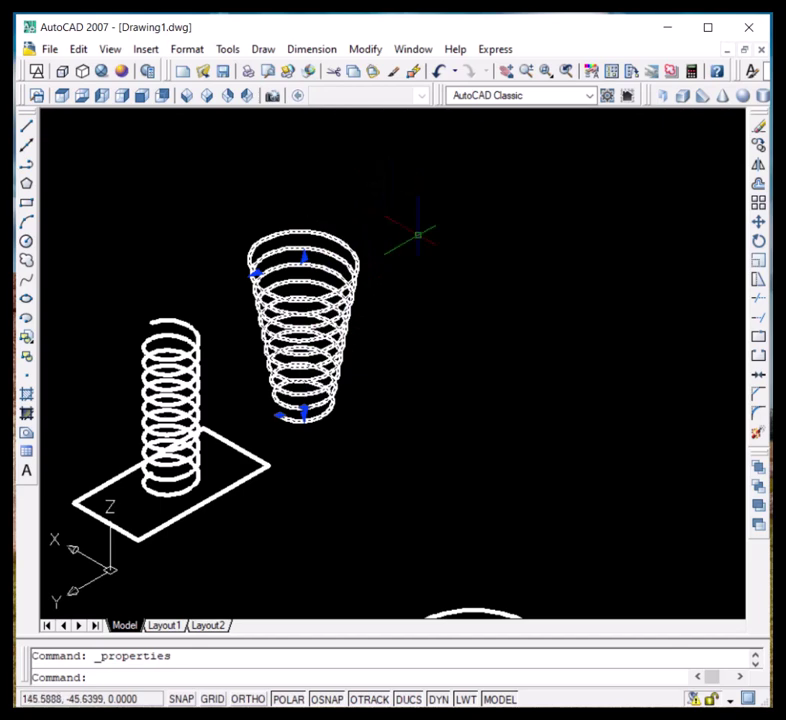
scroll(414, 228, down, 2)
click(263, 49)
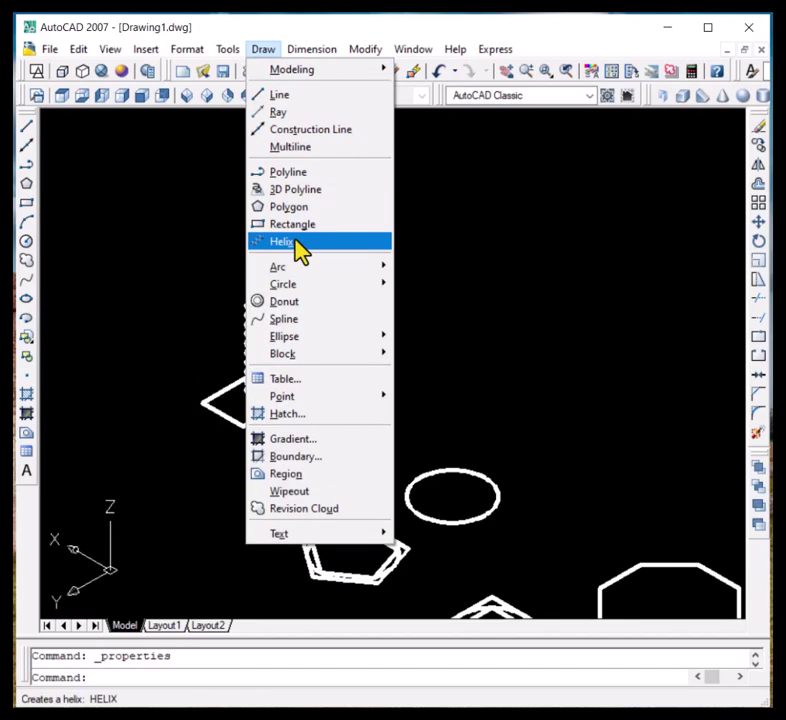
click(461, 224)
click(453, 210)
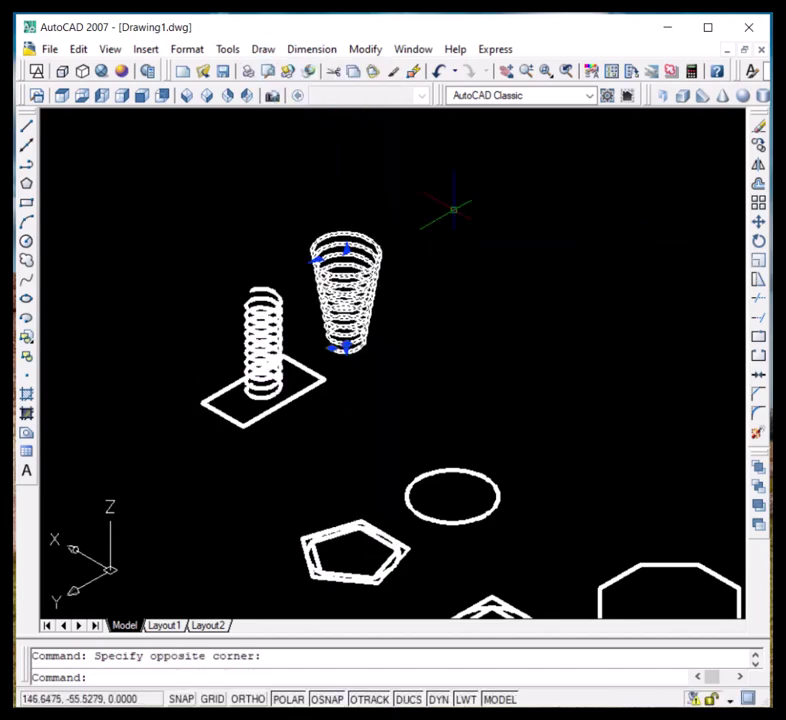